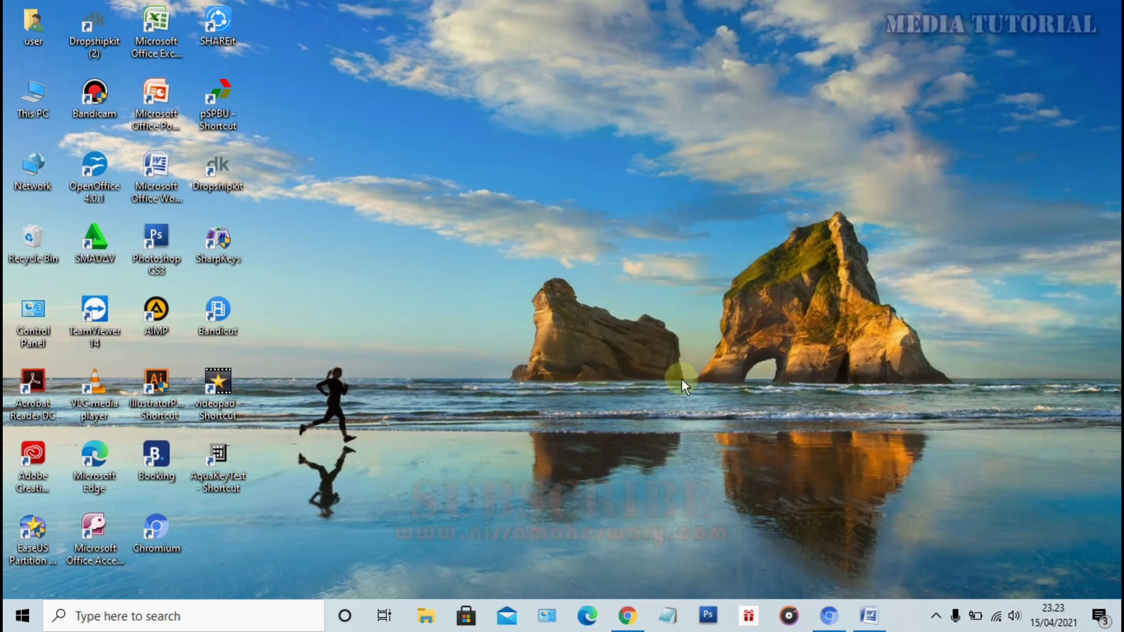
Step: Restore the Chrome window showing the Media Tutorial channel's Videos page
left_click(641, 605)
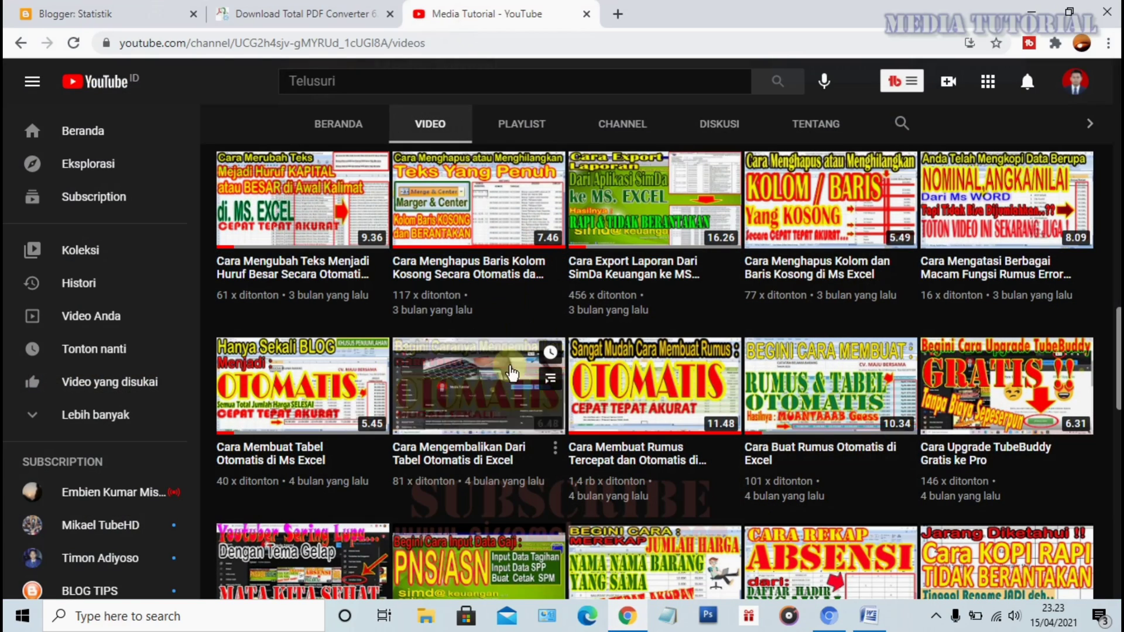
mouse_move(655, 385)
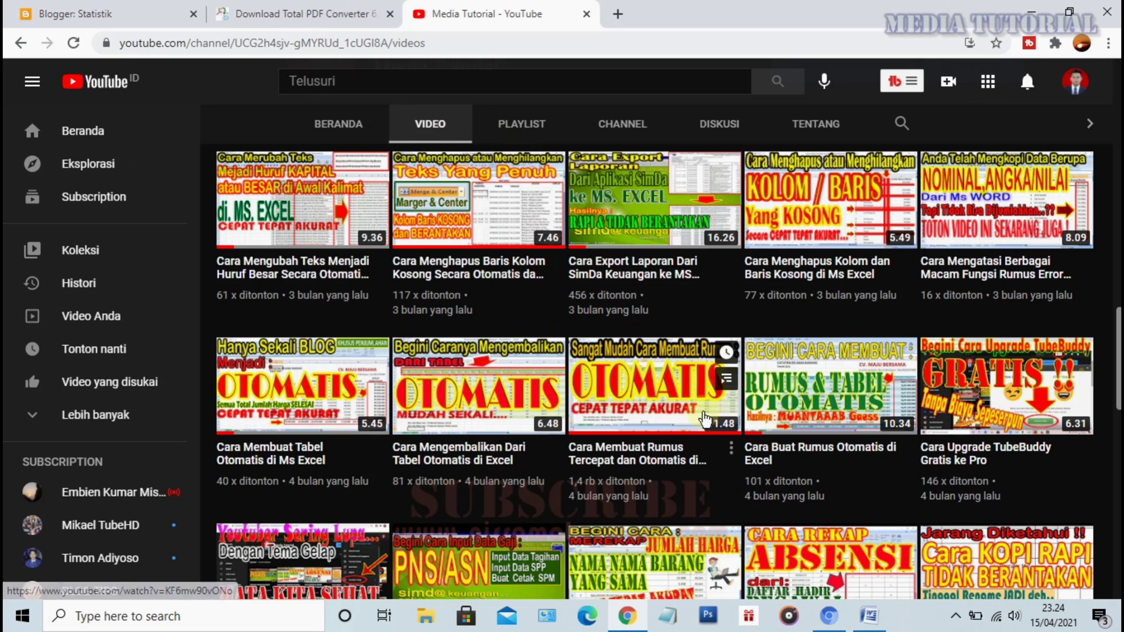
Step: Switch to the Daftar Hadir SPJ document in Word
left_click(869, 614)
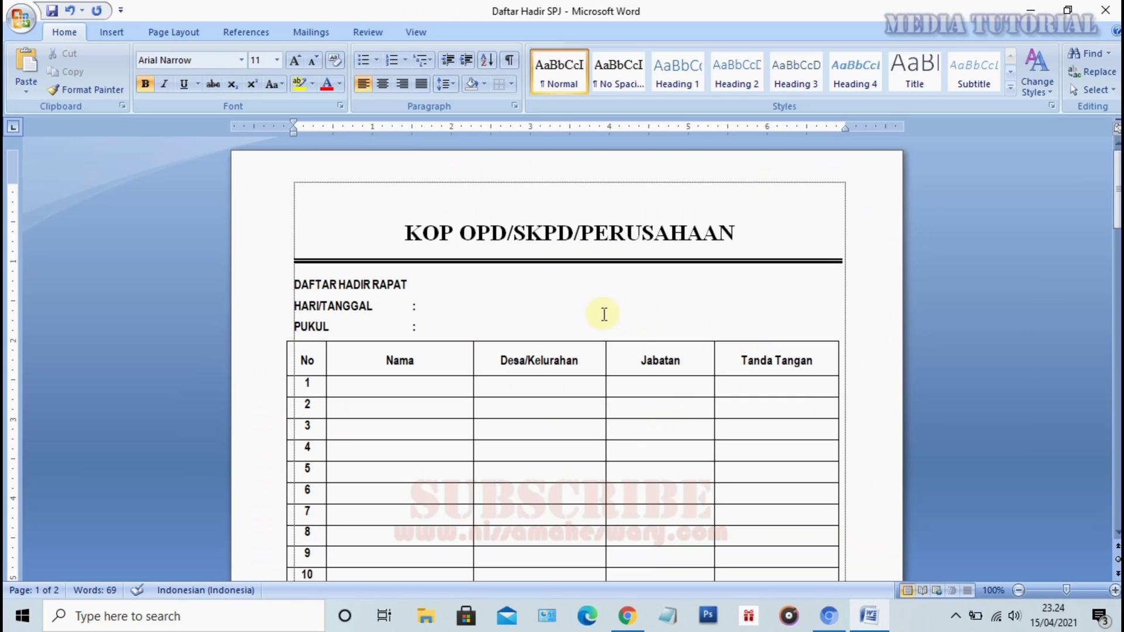
scroll(547, 305, "down", 3)
scroll(546, 305, "up", 2)
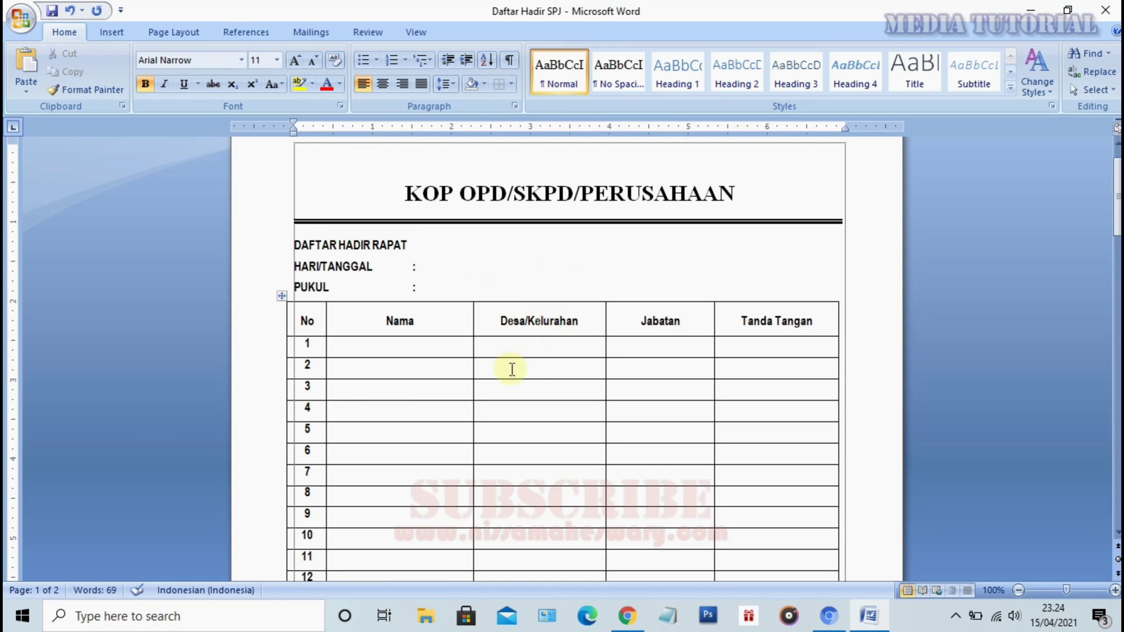
scroll(419, 338, "down", 3)
scroll(422, 342, "down", 2)
scroll(422, 343, "down", 2)
scroll(422, 342, "up", 4)
scroll(425, 344, "up", 3)
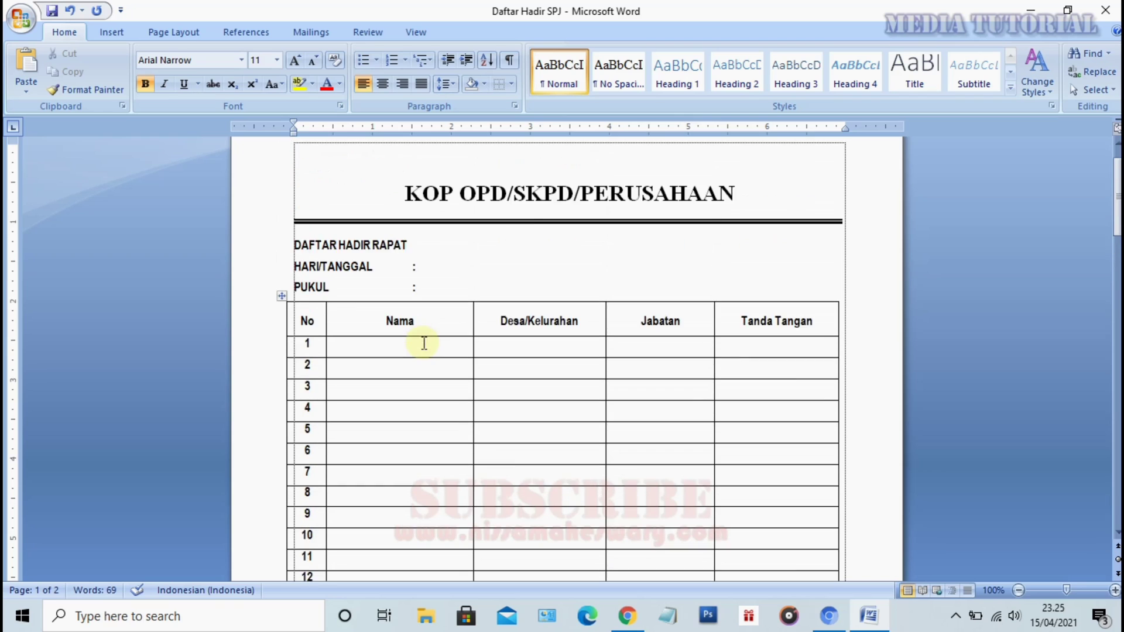
scroll(433, 310, "up", 1)
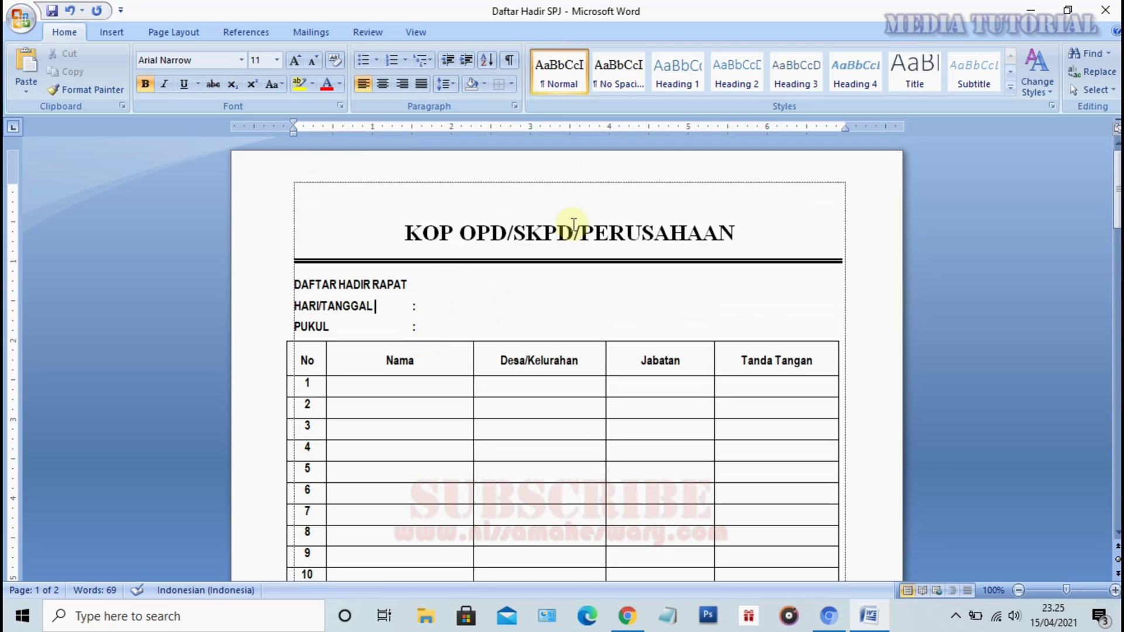
left_click(637, 205)
scroll(603, 228, "down", 1)
scroll(621, 197, "down", 1)
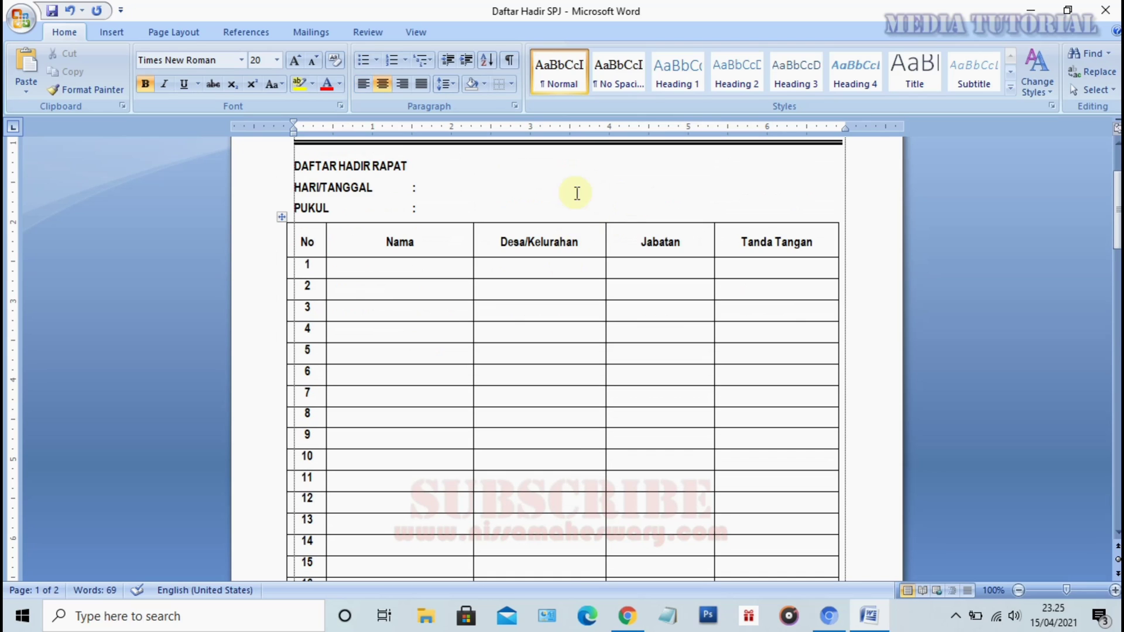
left_click(397, 265)
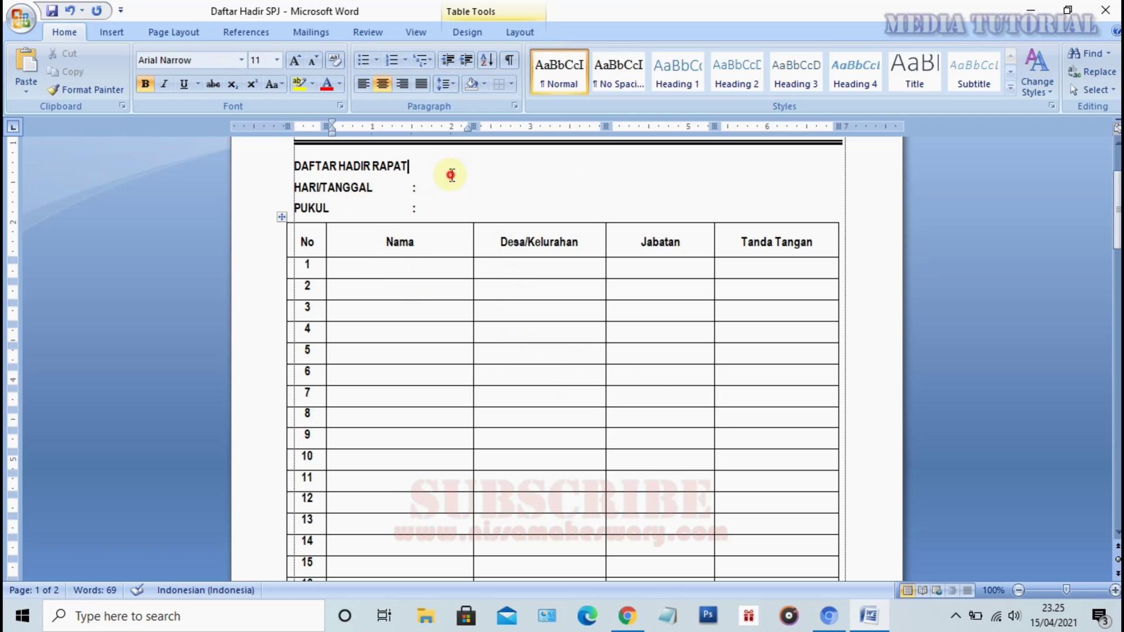
scroll(451, 176, "up", 3)
left_click(457, 248)
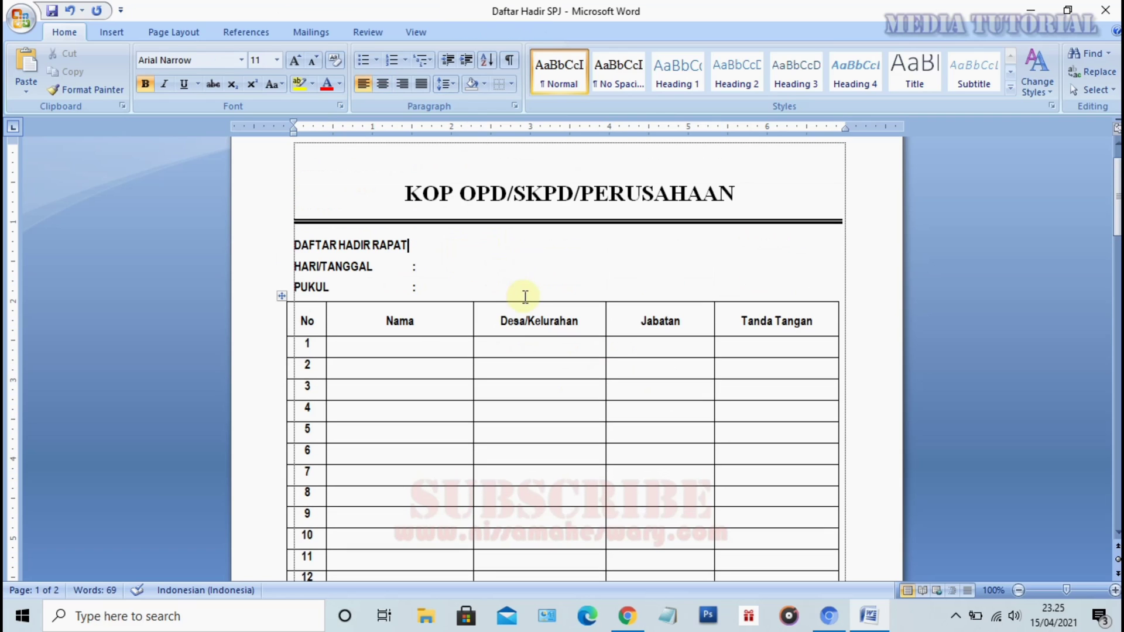
Step: Enter names, Temanggung and Kepala RT 02/01 in rows 1–2, removing a stray line
left_click(423, 344)
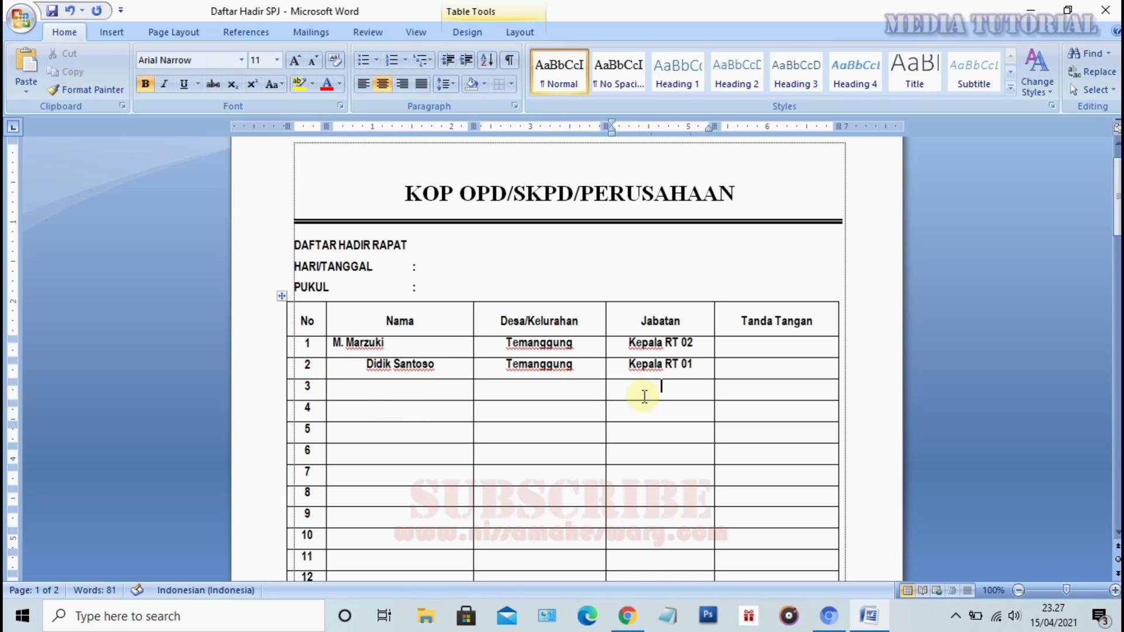
left_click(697, 365)
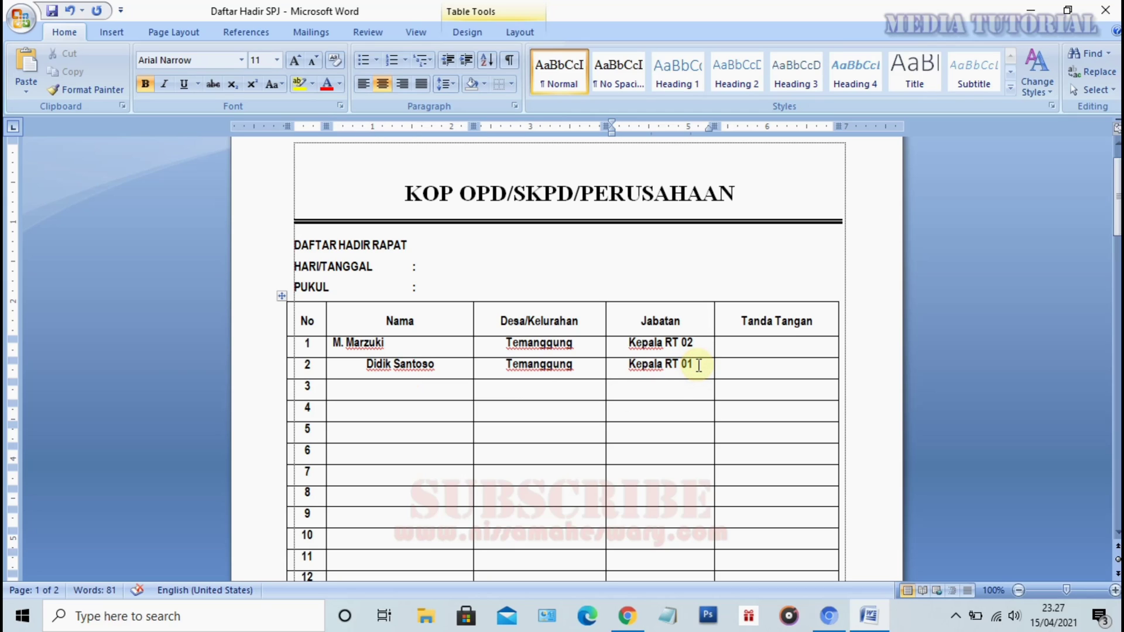
key("Return")
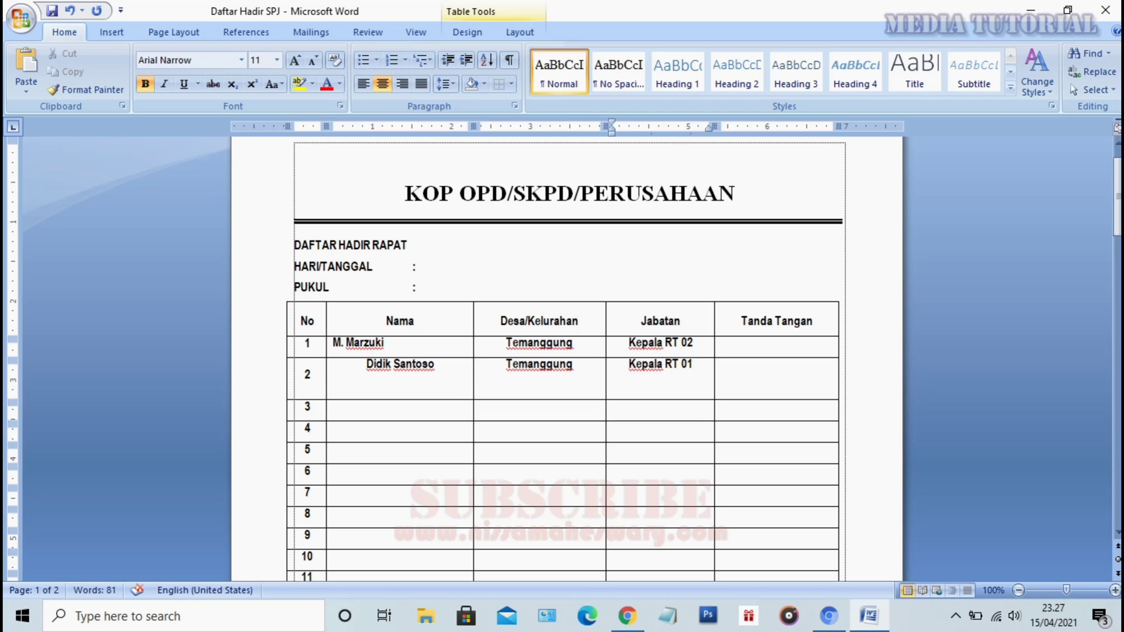
left_click(702, 367)
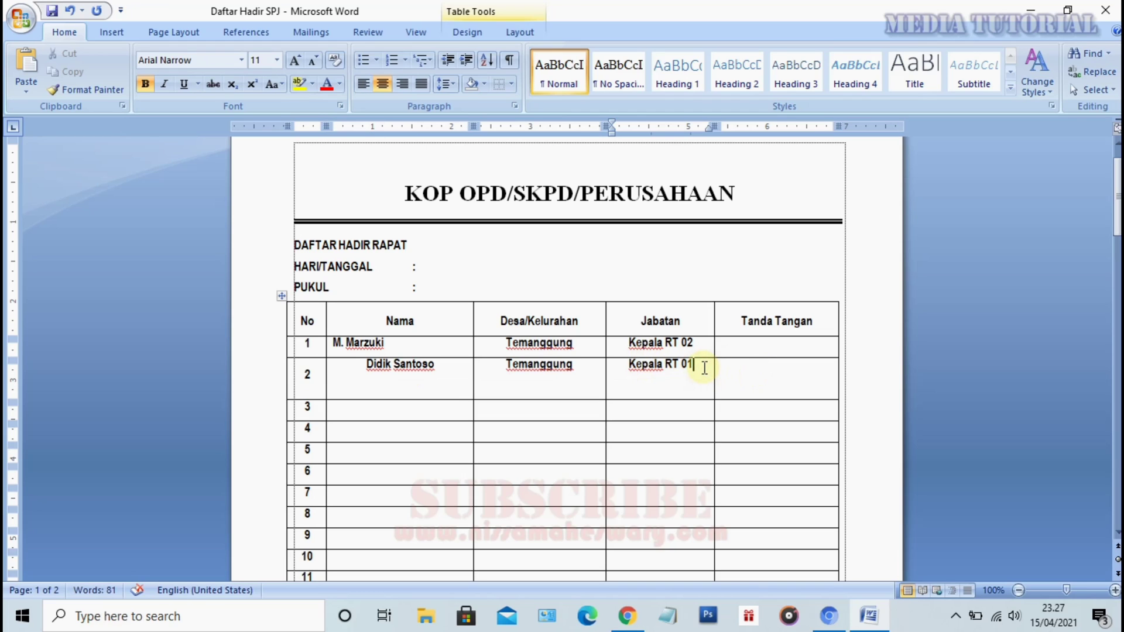
key("Delete")
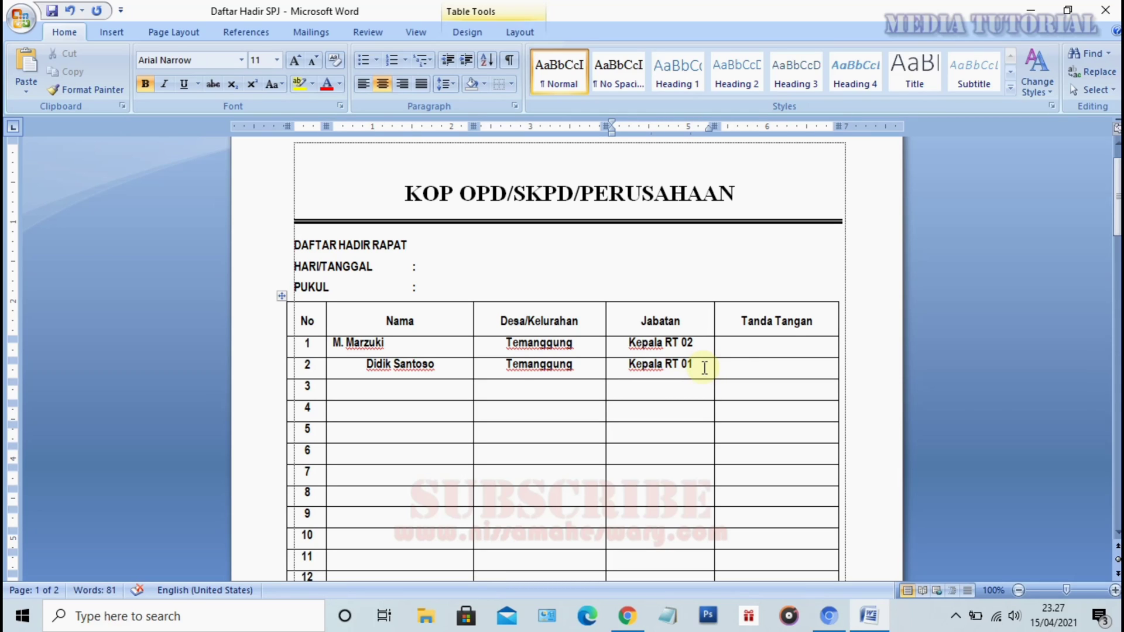
key("Down")
key("shift+Tab")
key("shift+Tab")
key("shift+Tab")
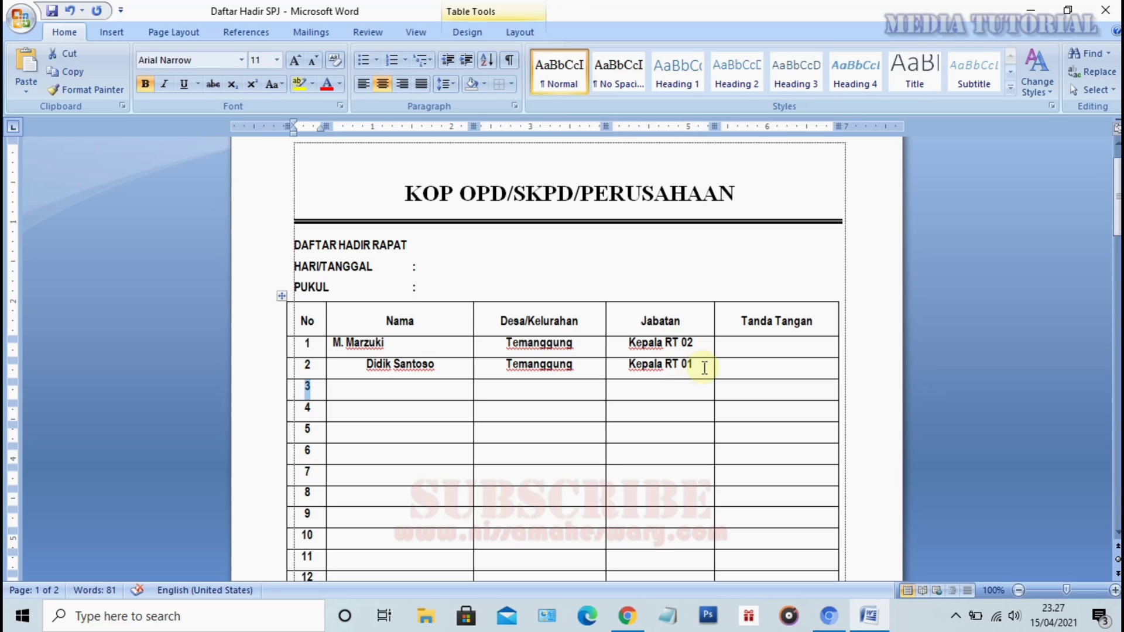
key("Tab")
Step: Complete row 3 with Temanggung and Kepala RT 03, then unbold and left-align rows 1–3
type("Paijok\tTemanggung\tKepala RT 03")
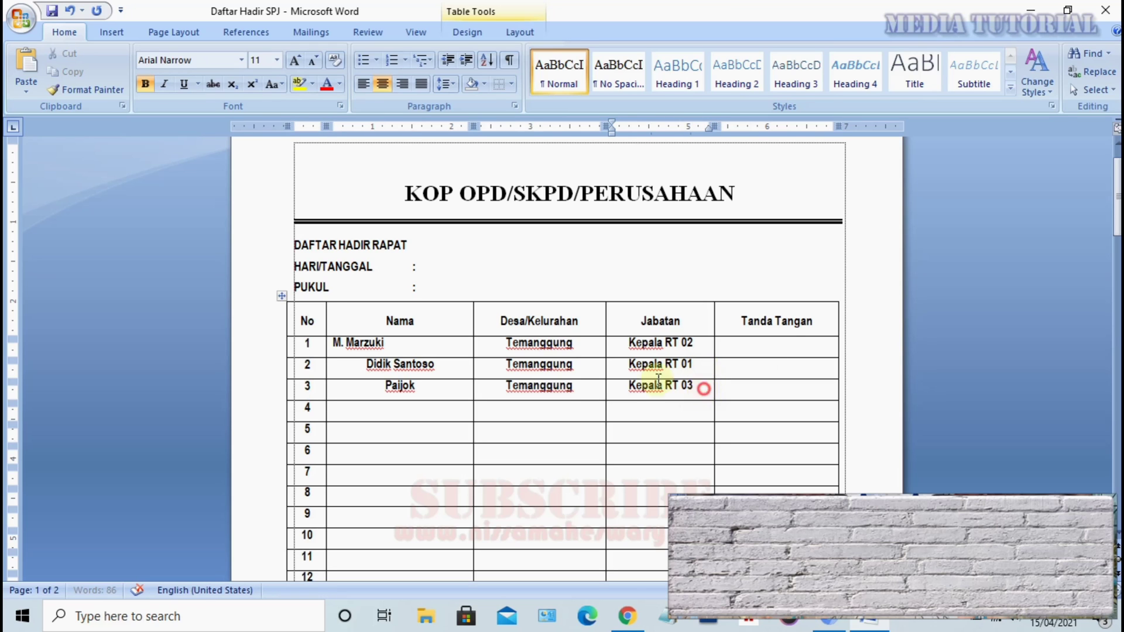
left_click_drag(705, 387, 337, 351)
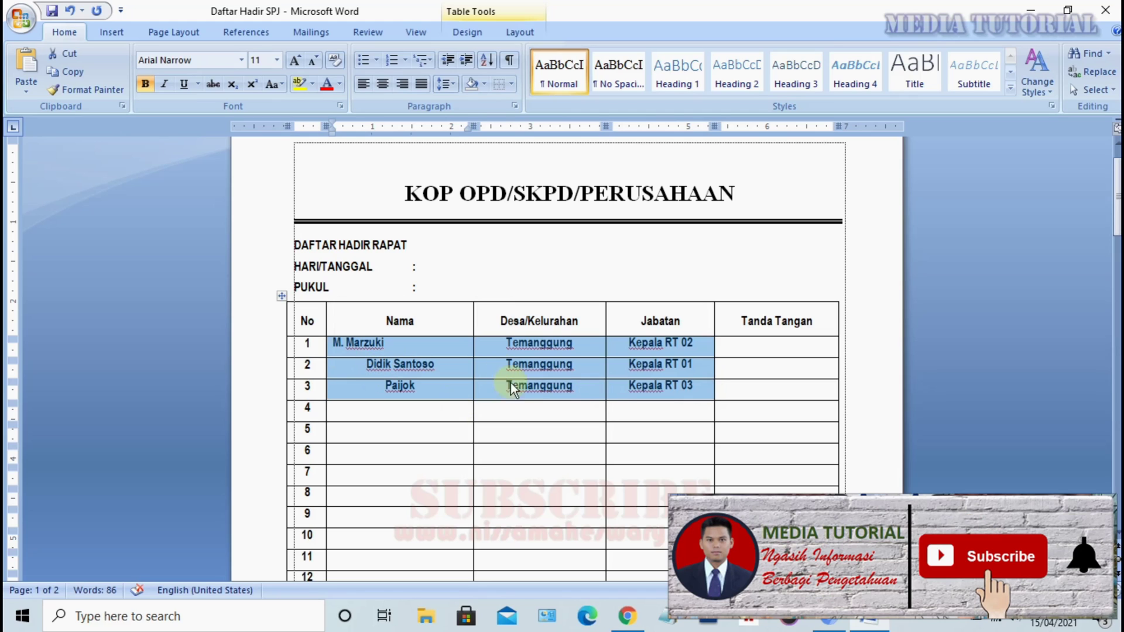
key("ctrl+v")
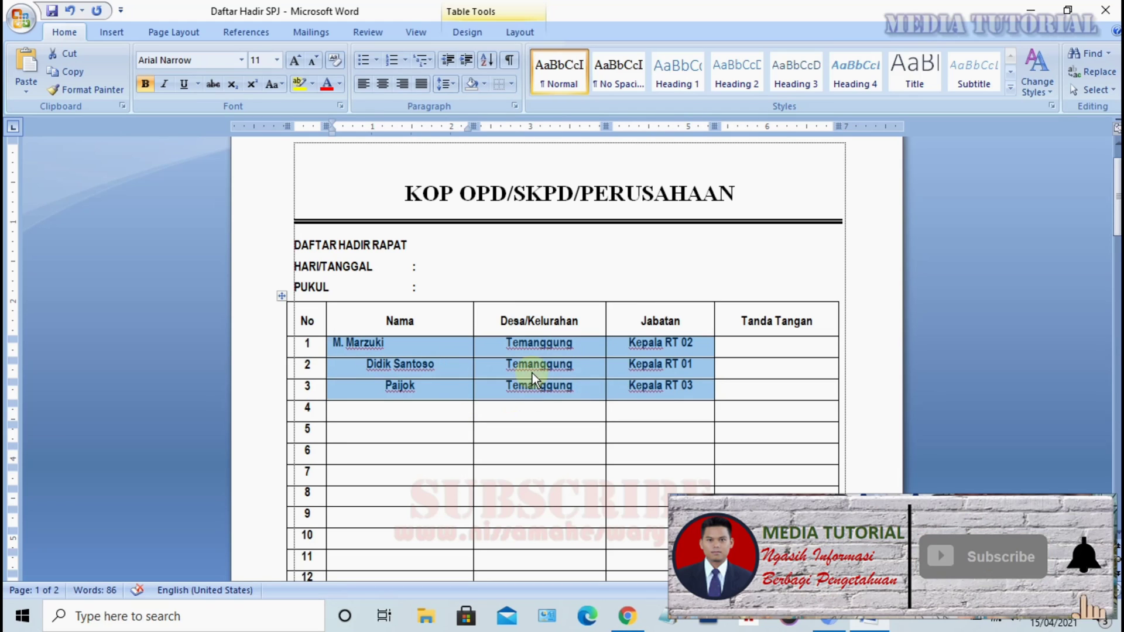
key("ctrl+b")
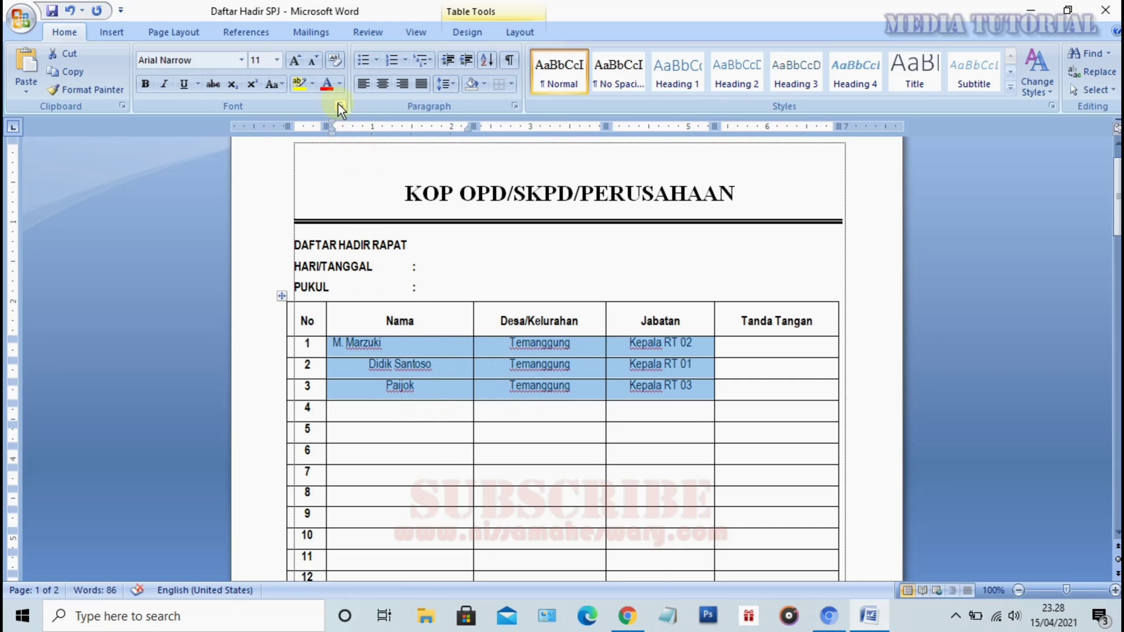
left_click(363, 84)
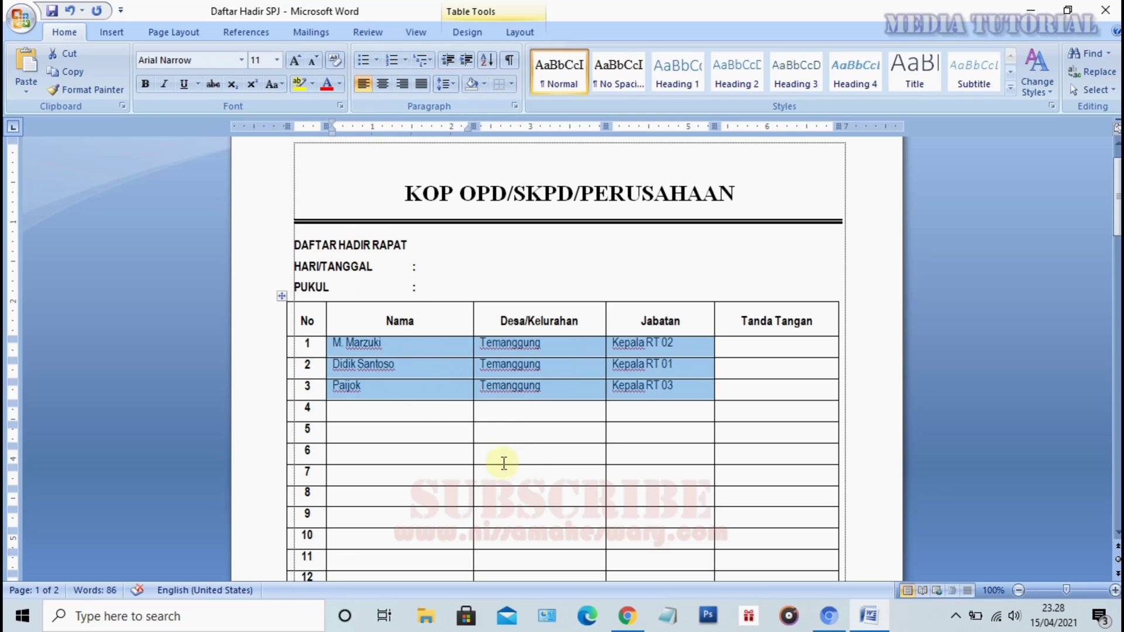
Step: Centre the Desa/Kelurahan and Jabatan entries in rows 1–3
left_click(410, 387)
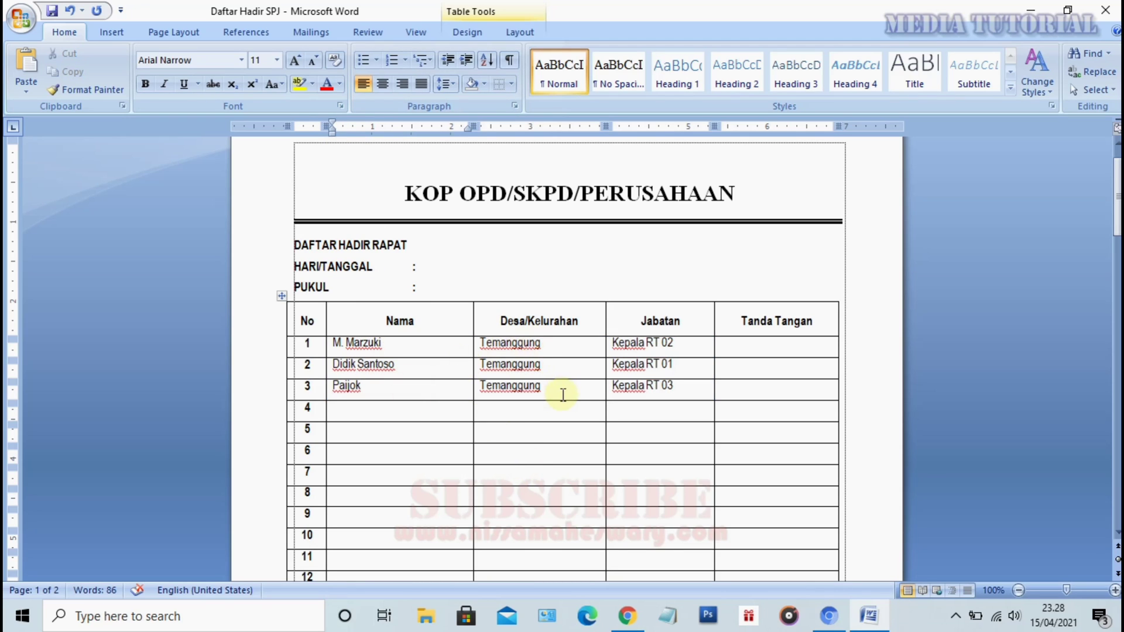
left_click_drag(561, 391, 498, 344)
left_click(383, 84)
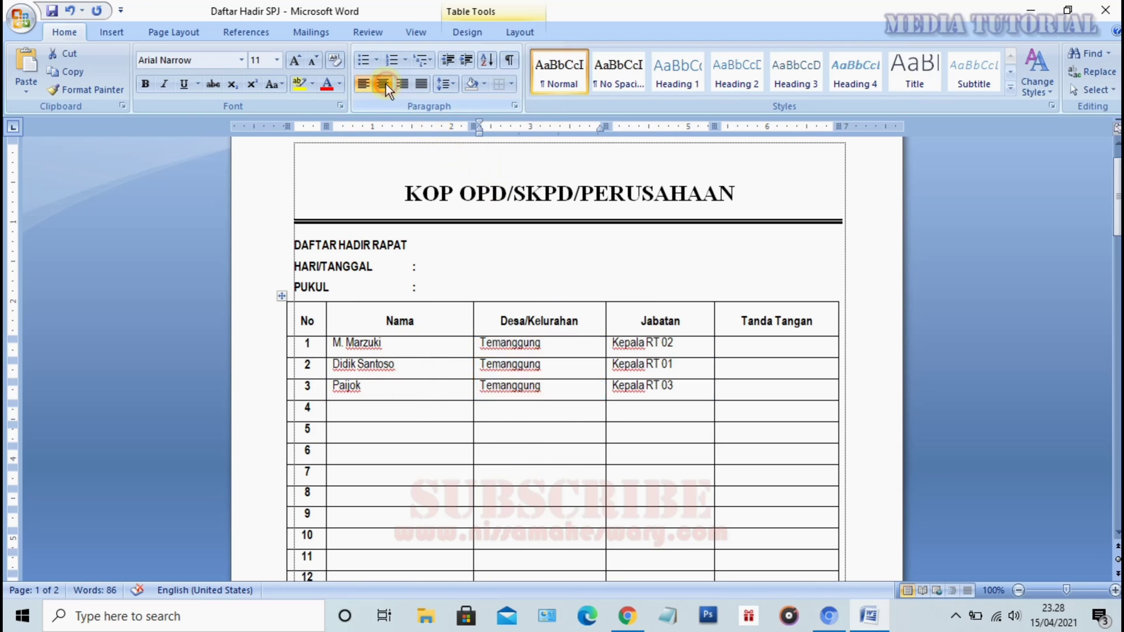
left_click_drag(697, 389, 615, 343)
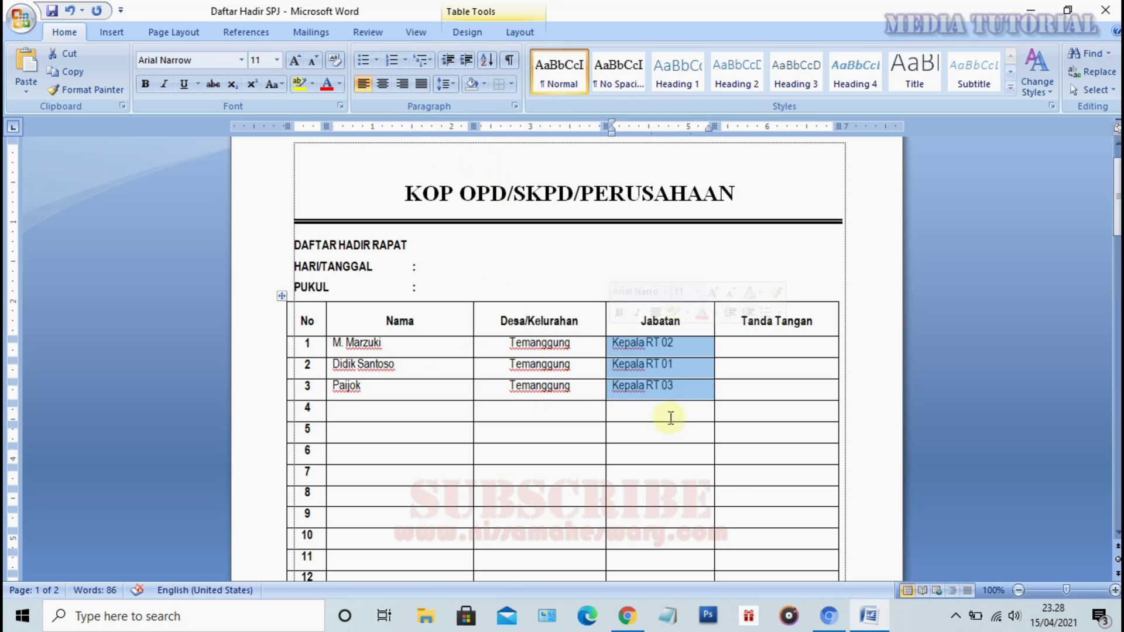
left_click(383, 83)
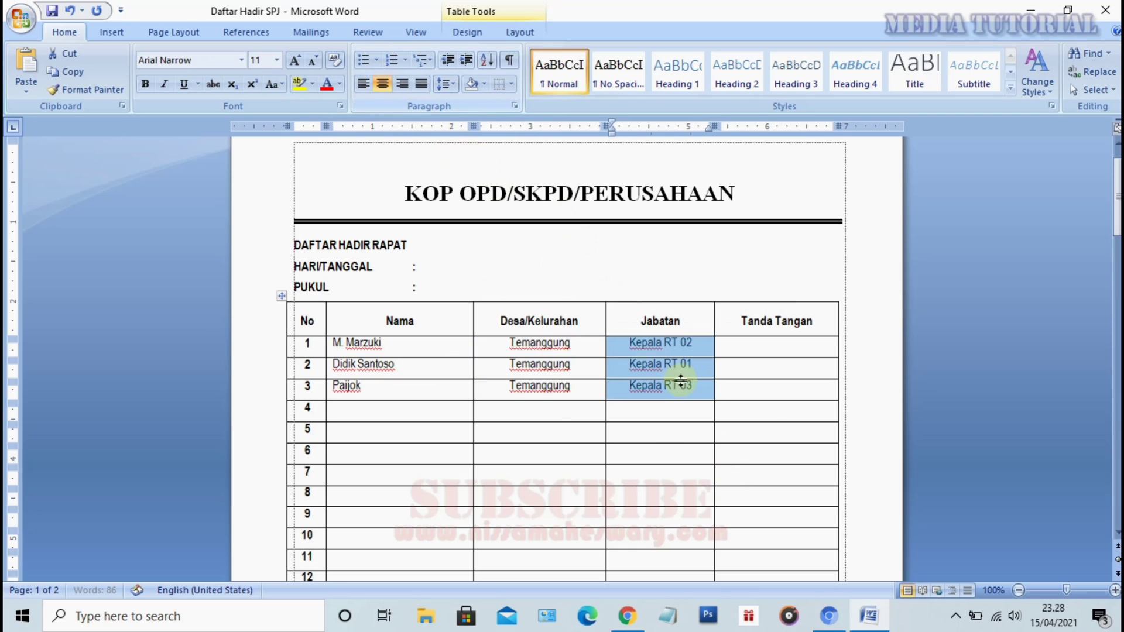
left_click(728, 428)
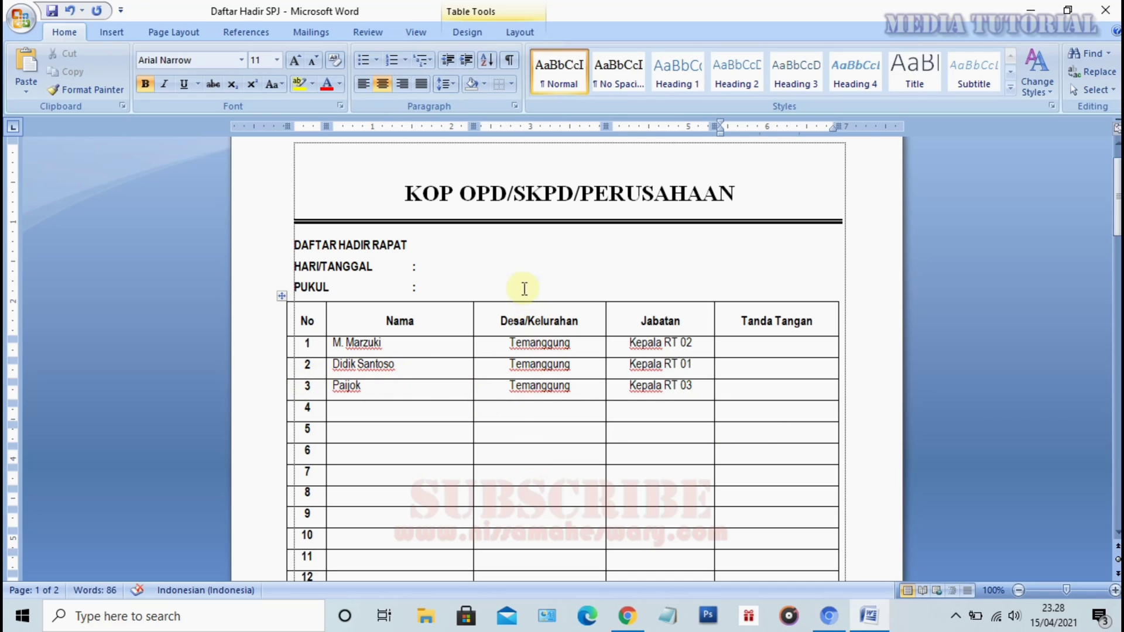
scroll(685, 463, "down", 1)
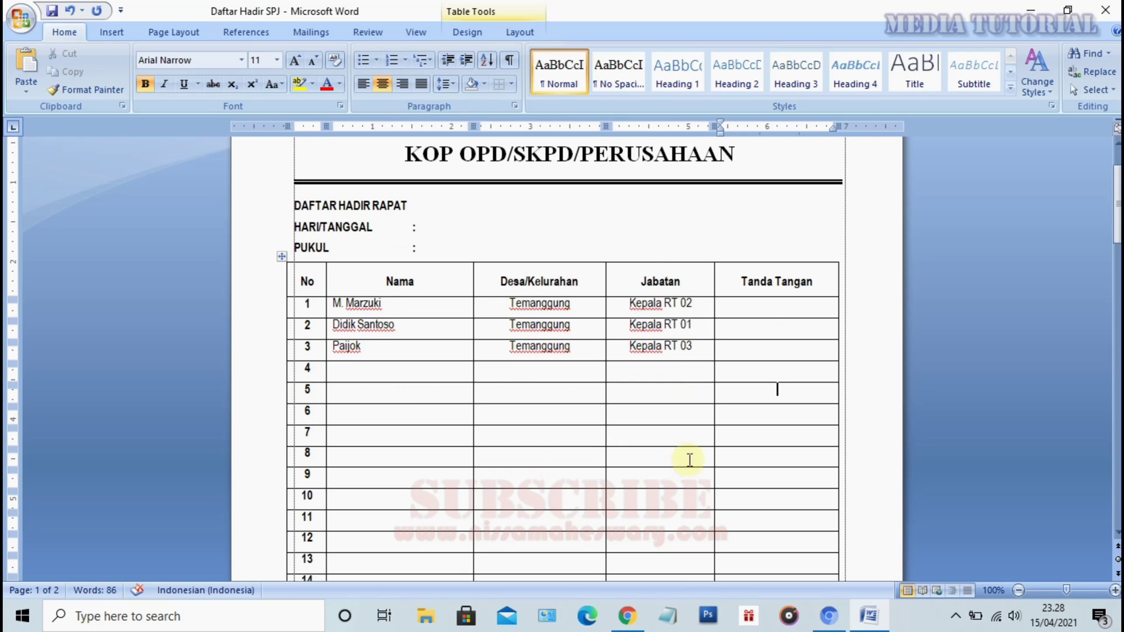
Step: Delete the empty table rows 5–20 as entire rows
scroll(605, 486, "down", 1)
scroll(604, 486, "up", 1)
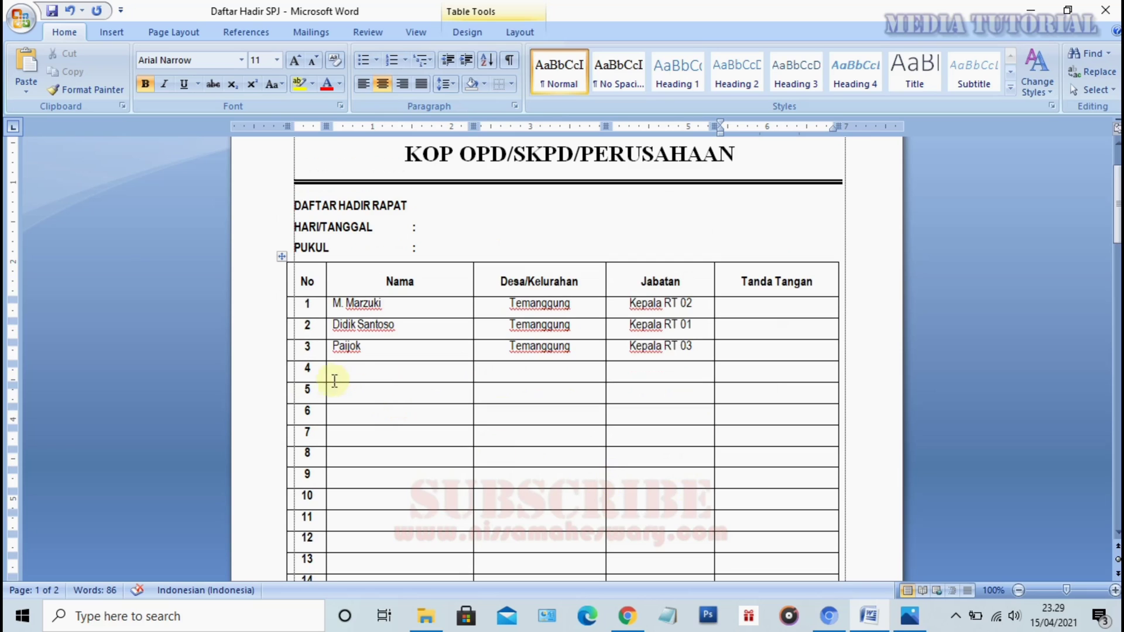
mouse_move(359, 396)
left_mouse_down()
mouse_move(768, 525)
mouse_move(770, 577)
left_mouse_up()
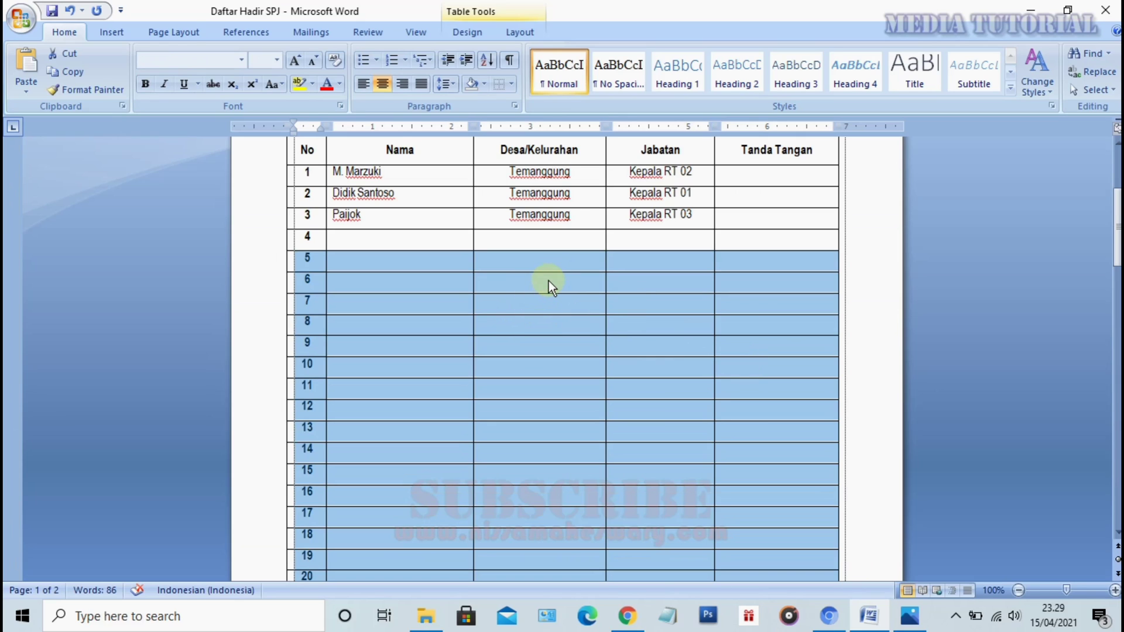
right_click(515, 260)
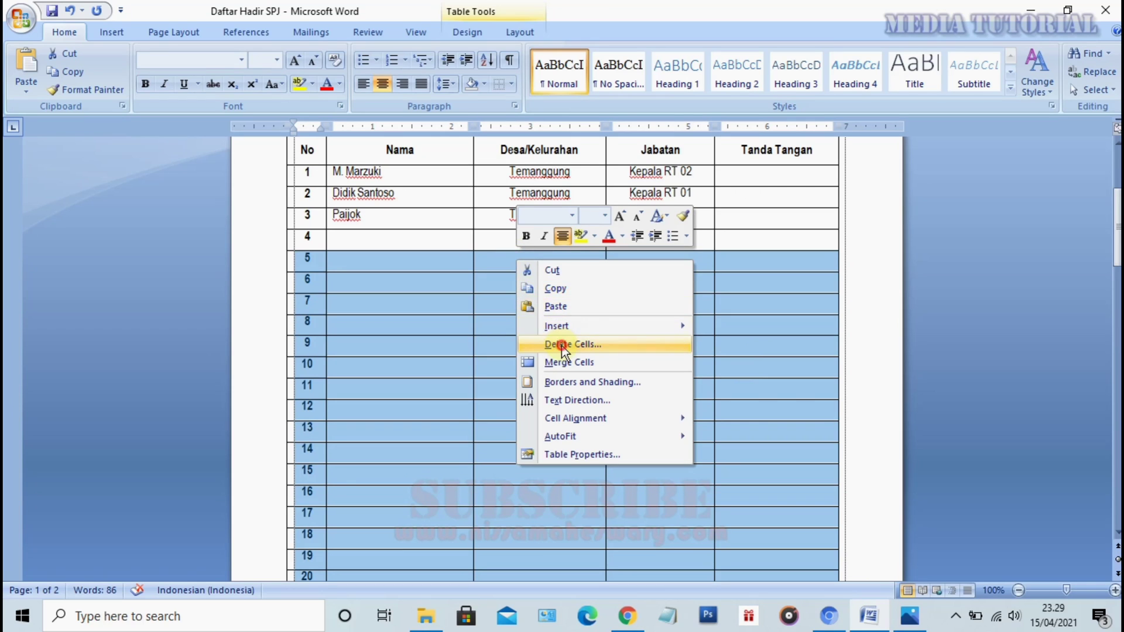
left_click(580, 344)
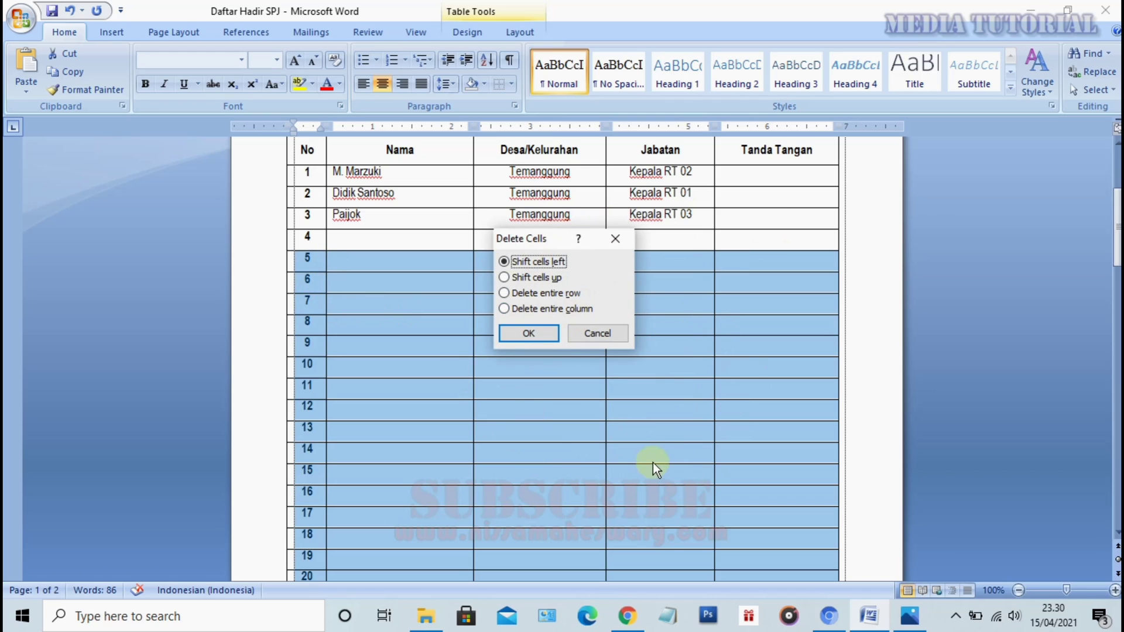
left_click(514, 294)
left_click(523, 335)
Step: Delete the empty fourth row and bring up the Print dialog
scroll(527, 338, "up", 1)
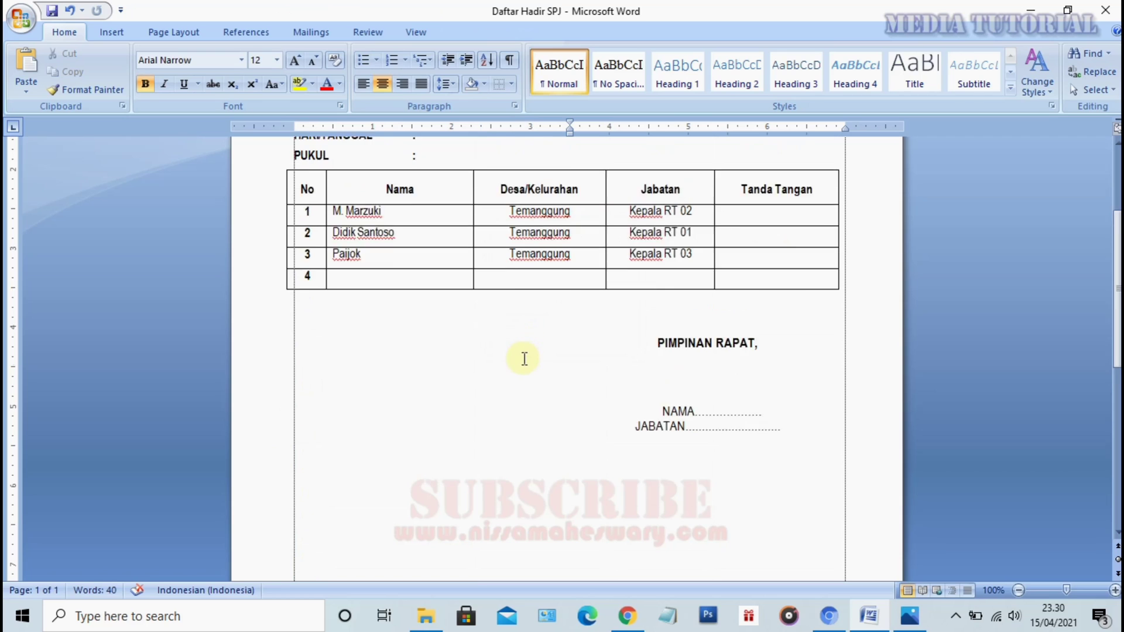
scroll(525, 351, "up", 3)
scroll(524, 360, "up", 1)
left_click(452, 276)
key("Return")
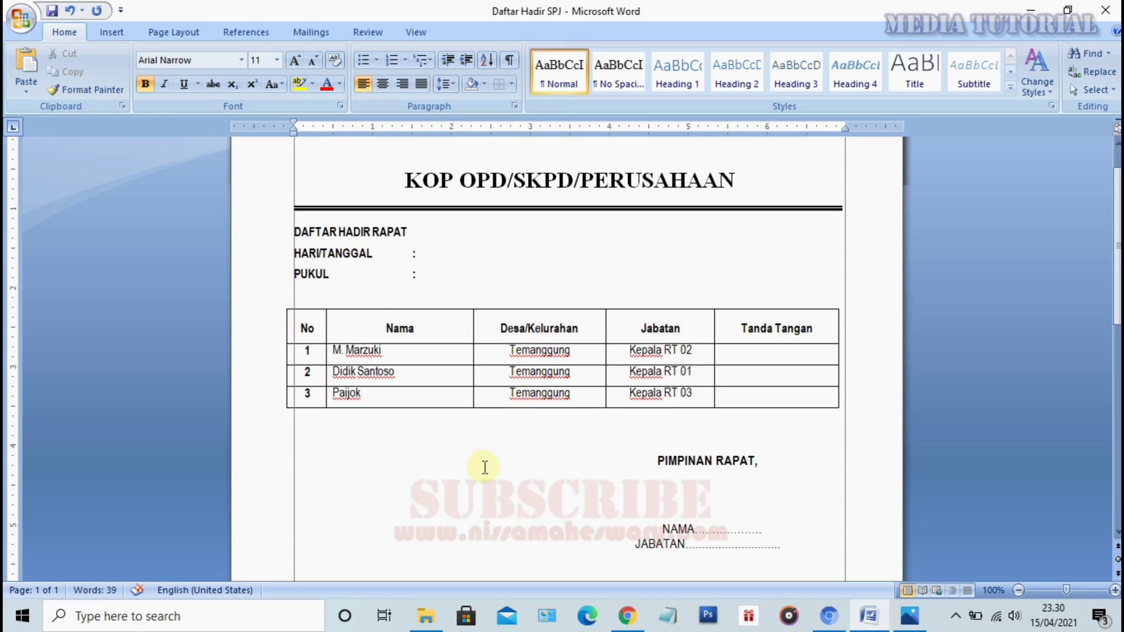
key("ctrl+p")
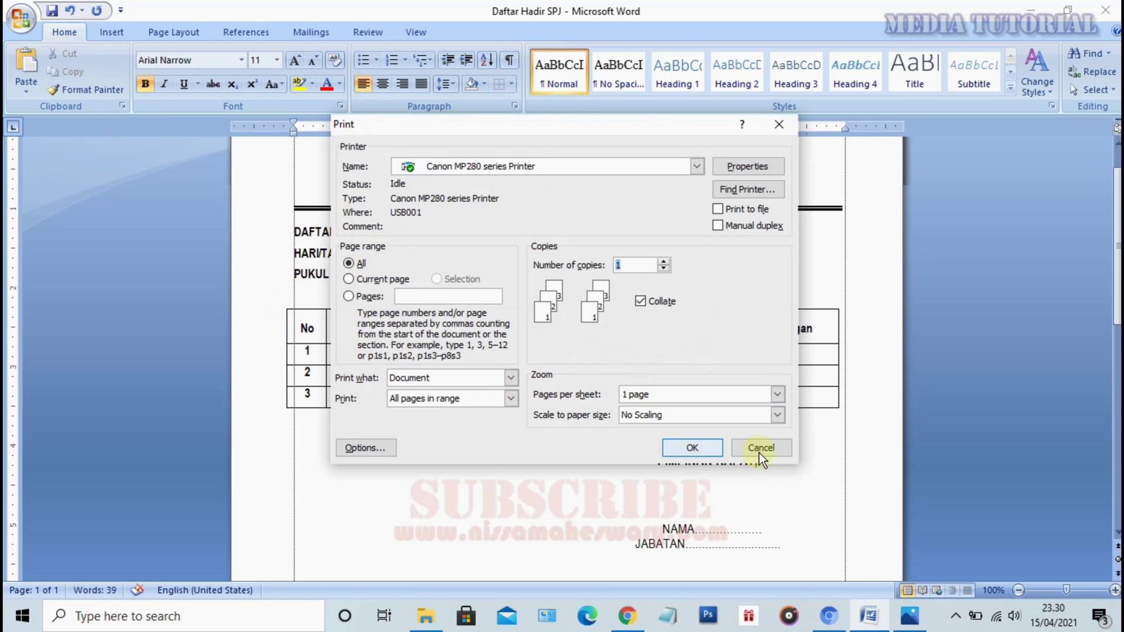
Step: Cancel printing and view the attendance table in Print Preview at 100%, then return to editing
left_click(755, 449)
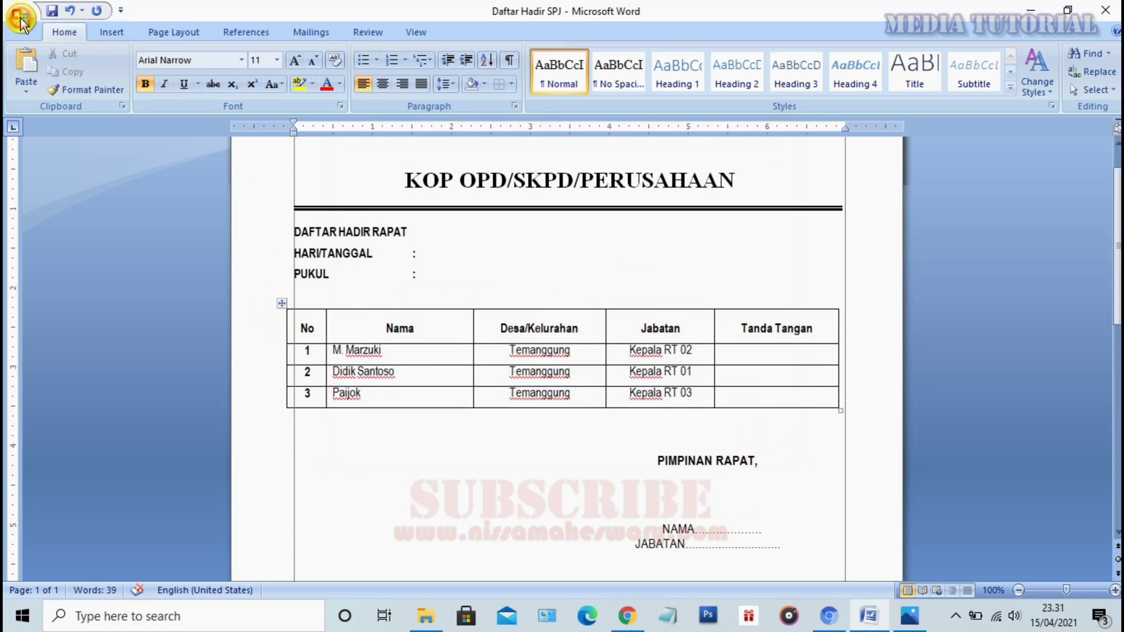
left_click(20, 18)
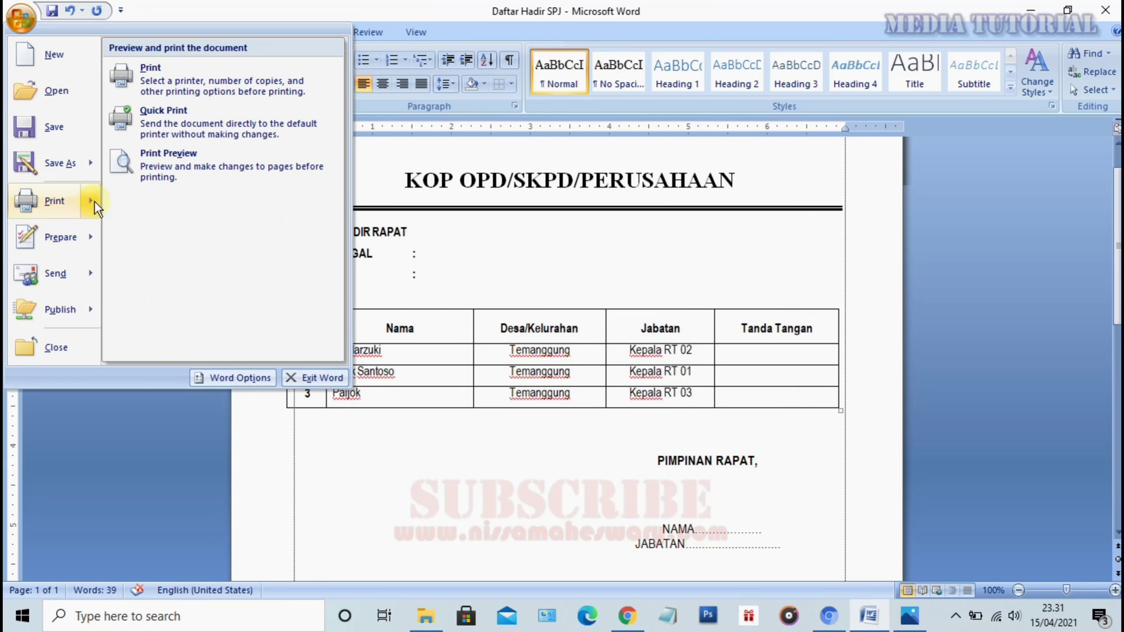
left_click(140, 223)
left_click(439, 308)
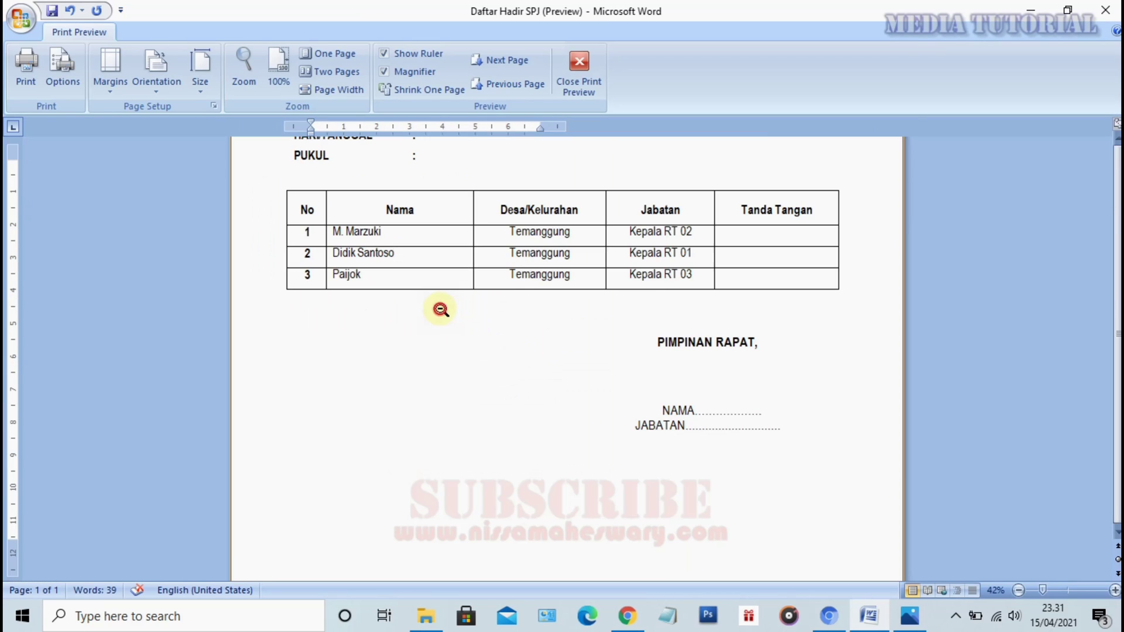
scroll(593, 347, "up", 3)
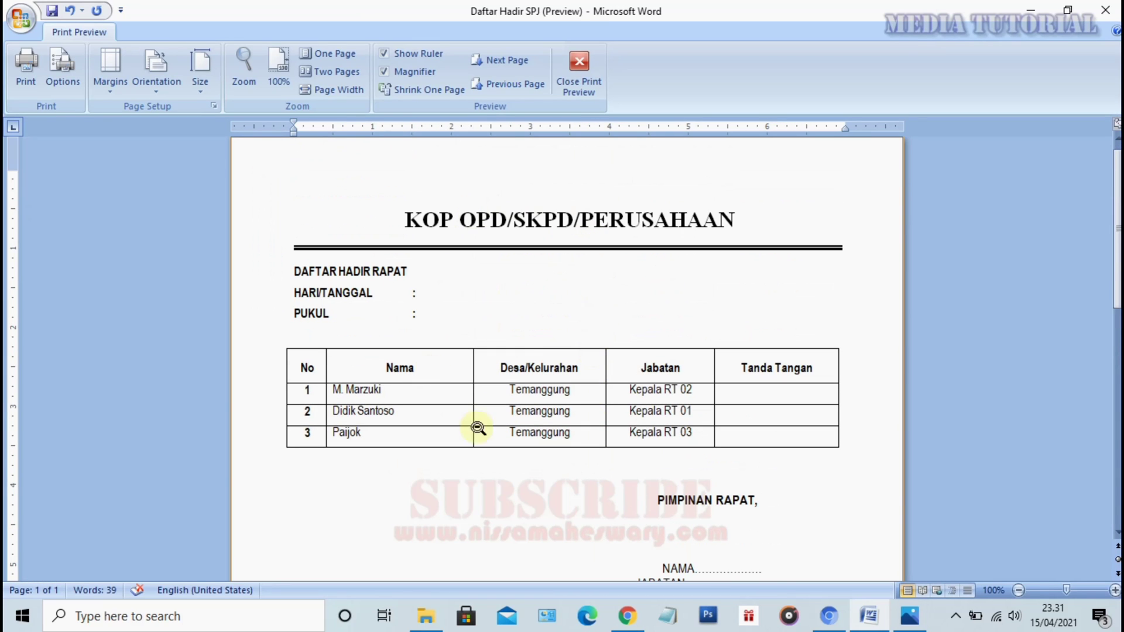
left_click(580, 61)
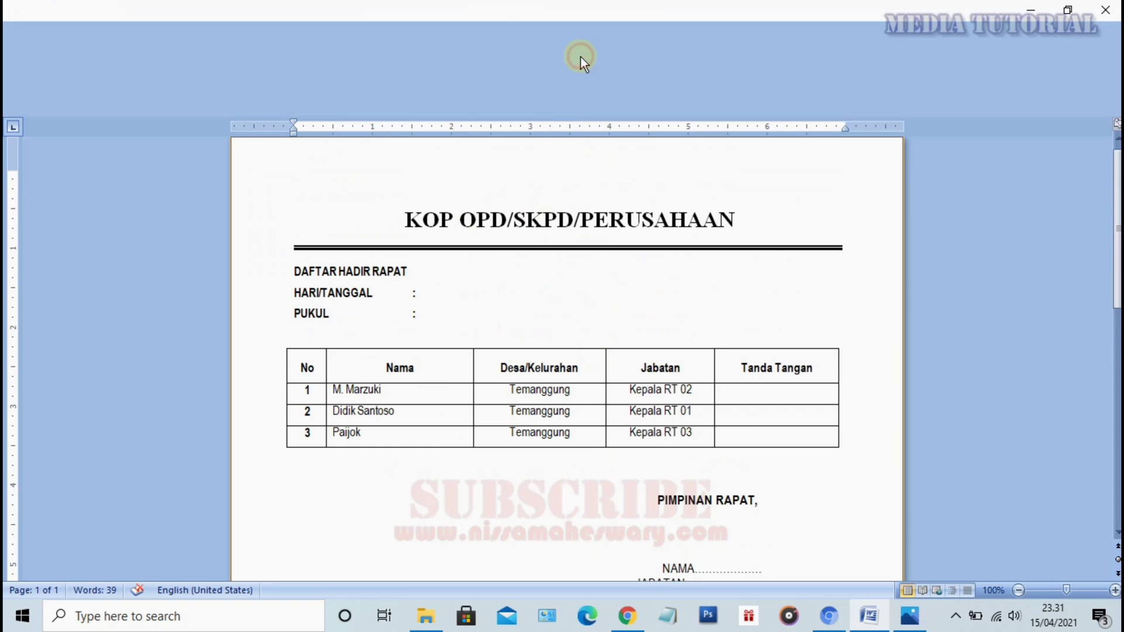
mouse_move(405, 422)
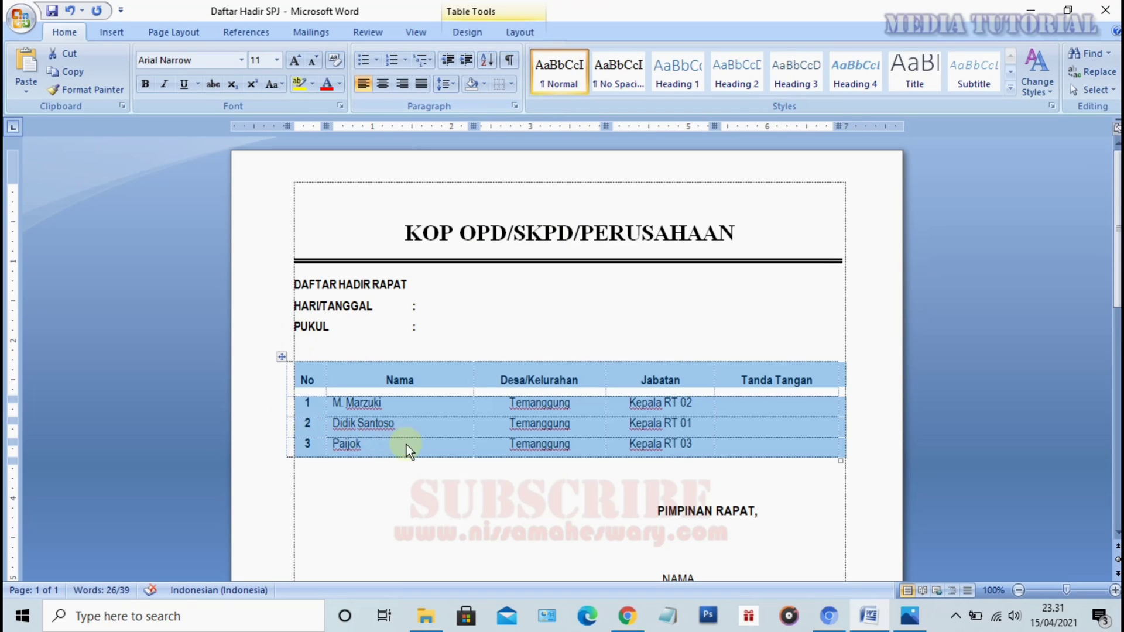
Step: Preview the page again, seeing the table print without borders, then close the preview
left_click(474, 505)
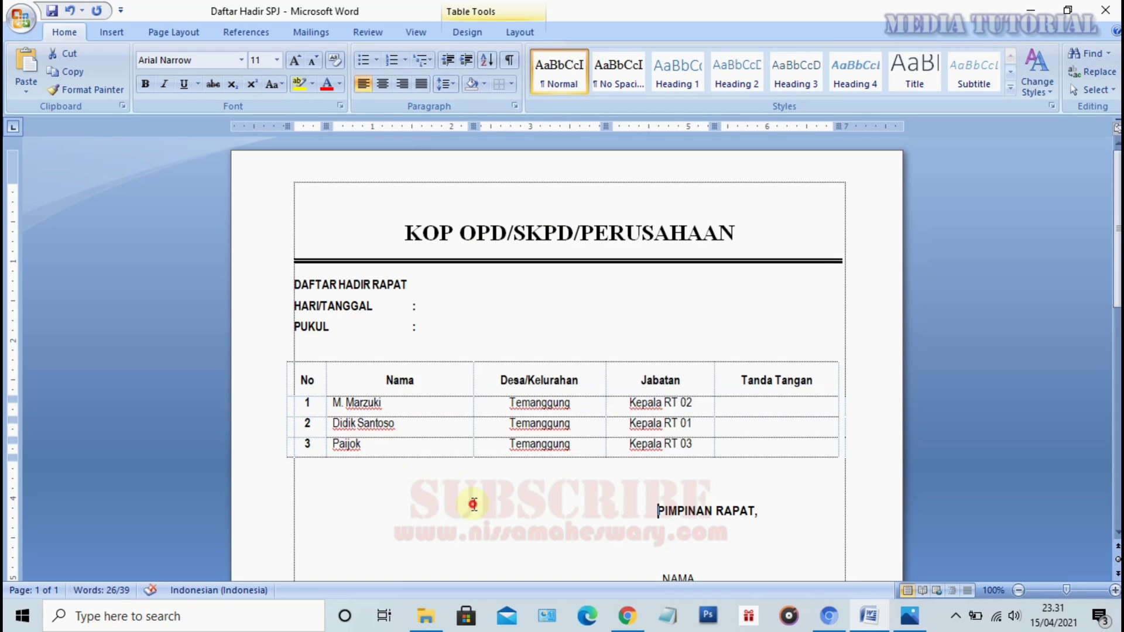
left_click(20, 18)
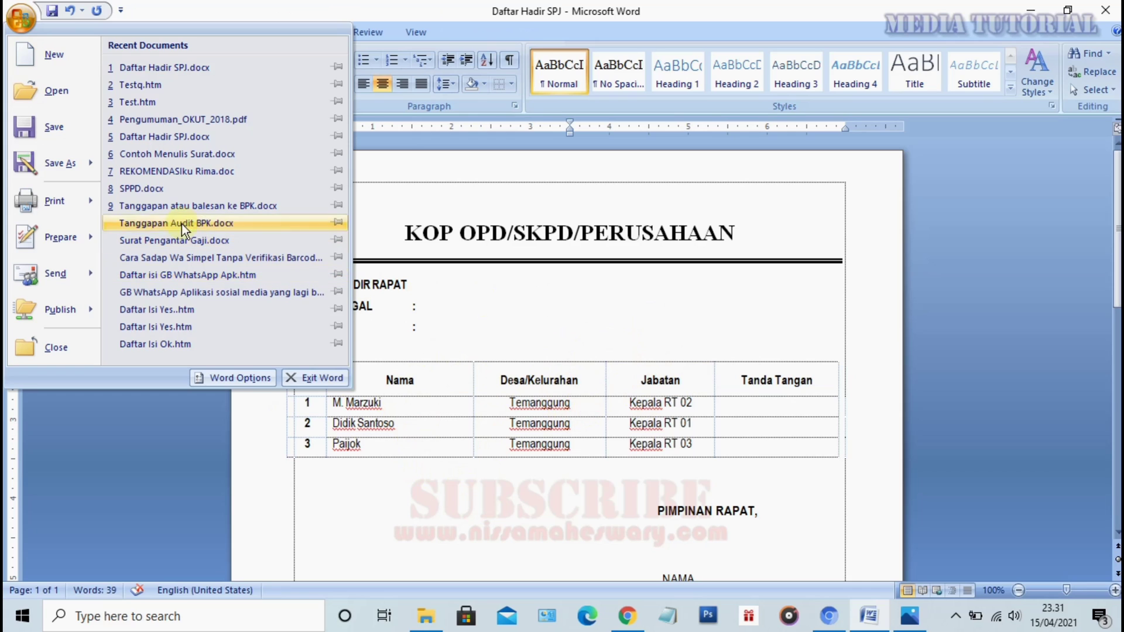
mouse_move(54, 201)
left_click(139, 183)
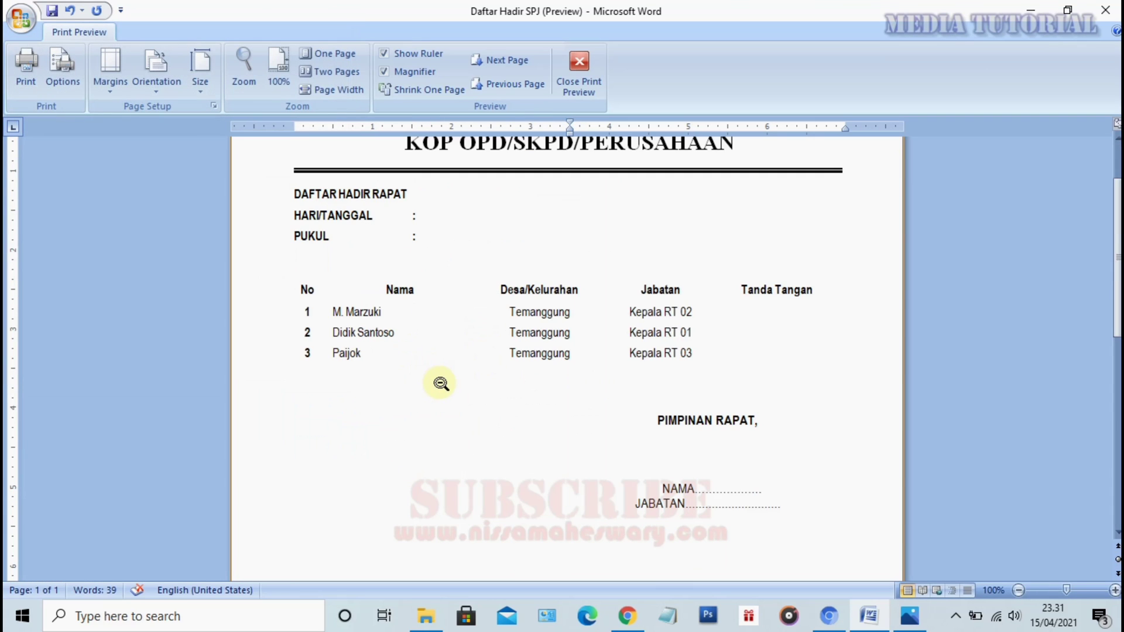
scroll(548, 409, "up", 2)
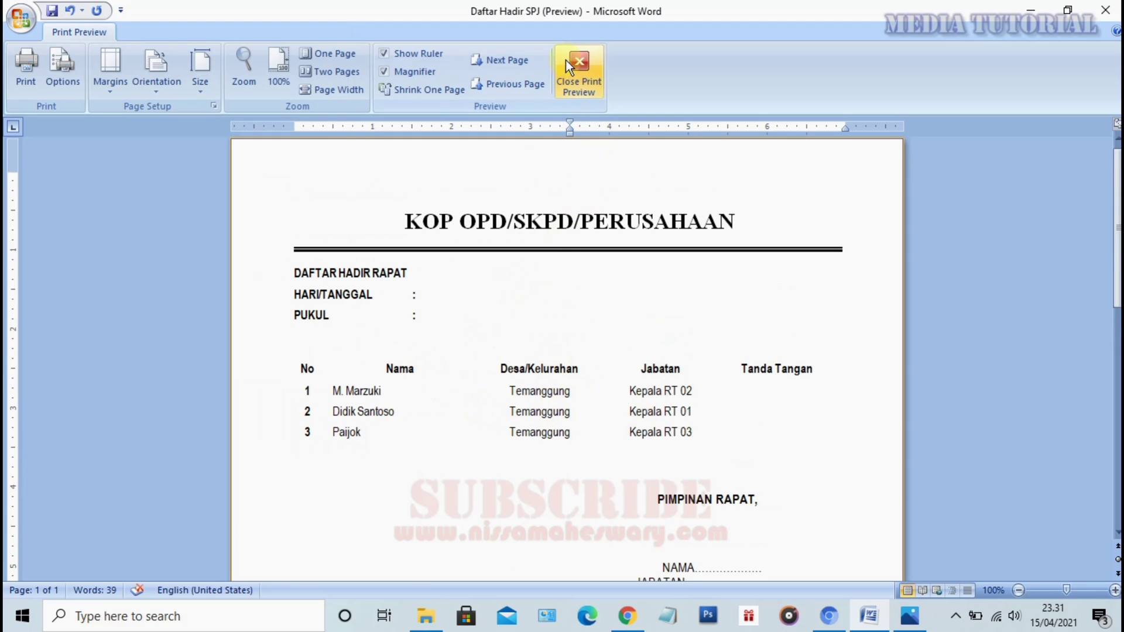
left_click(576, 73)
mouse_move(283, 360)
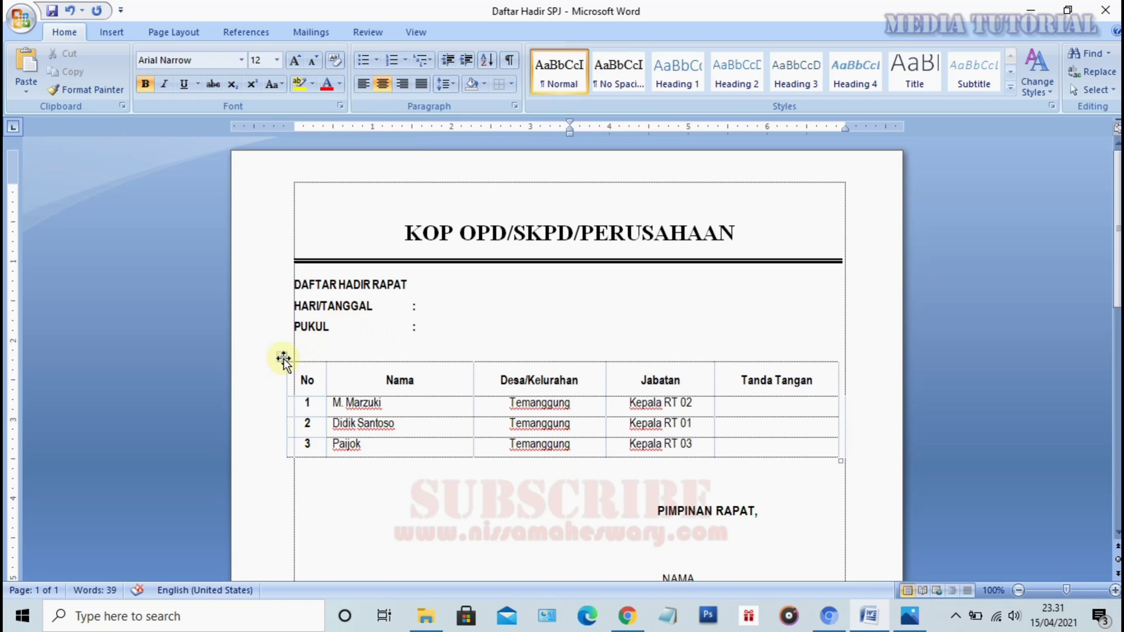
Step: Apply All Borders to the whole attendance table and place the cursor below it
left_click(282, 357)
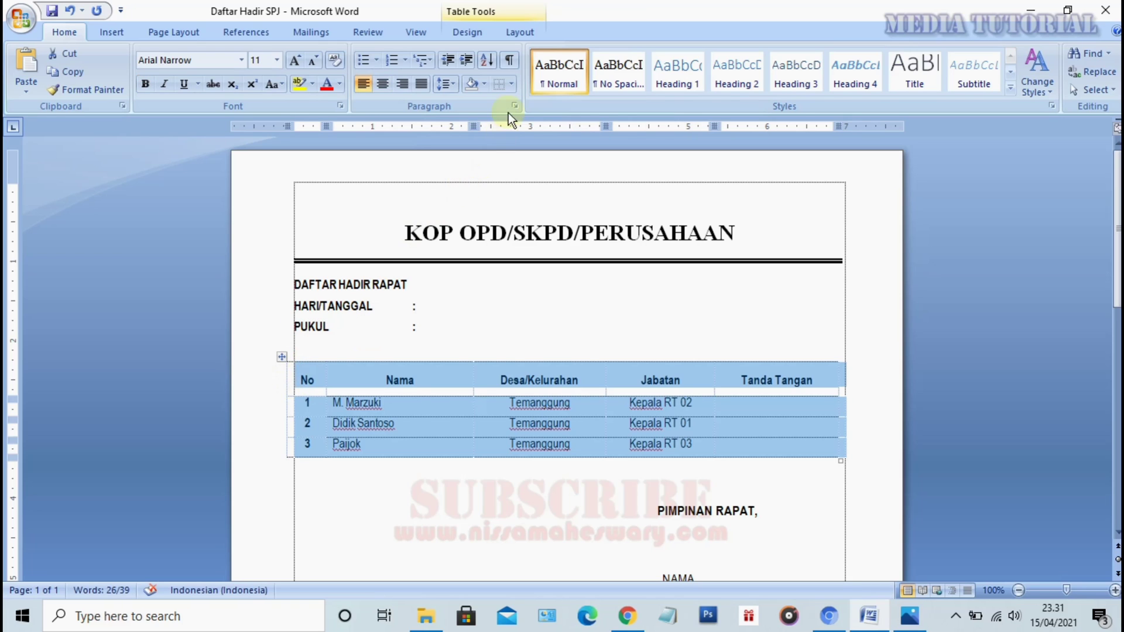
left_click(512, 84)
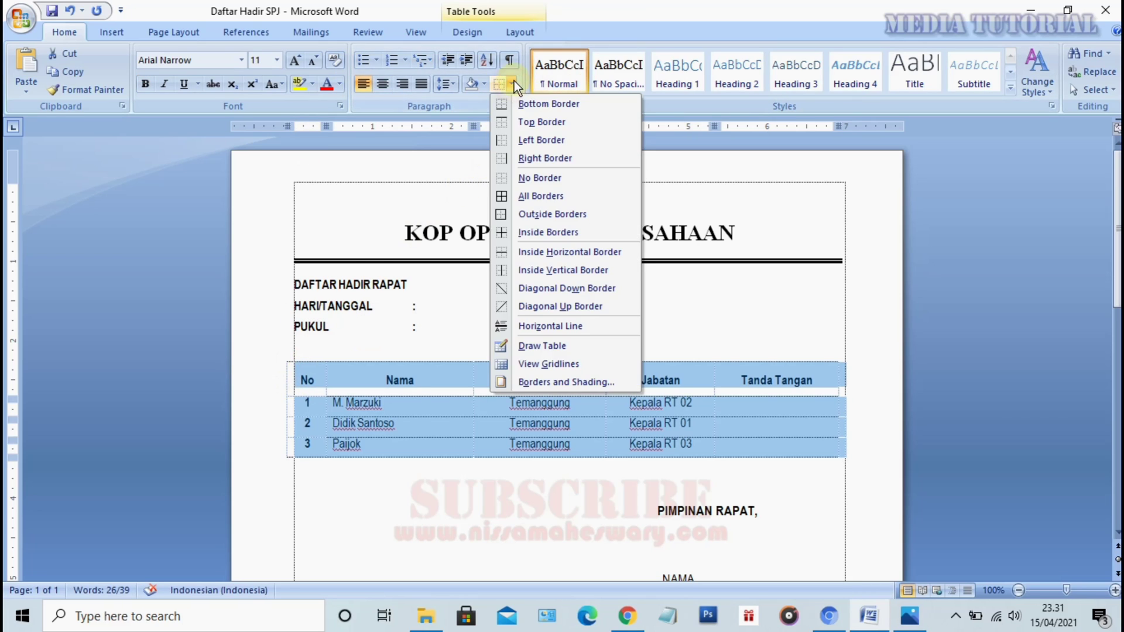
left_click(552, 197)
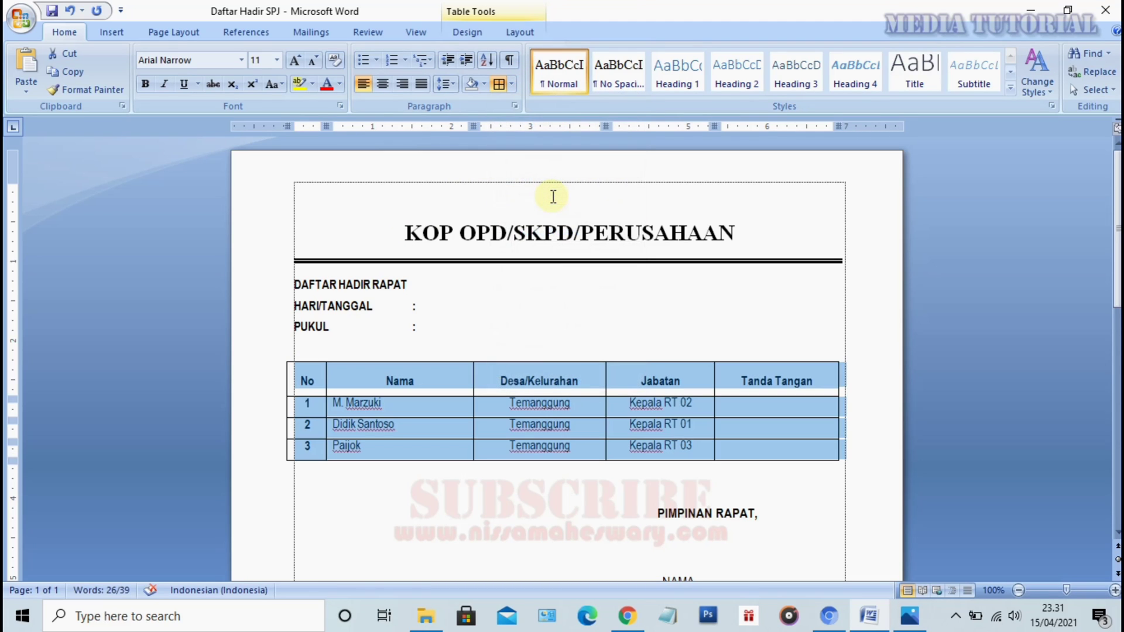
left_click(431, 335)
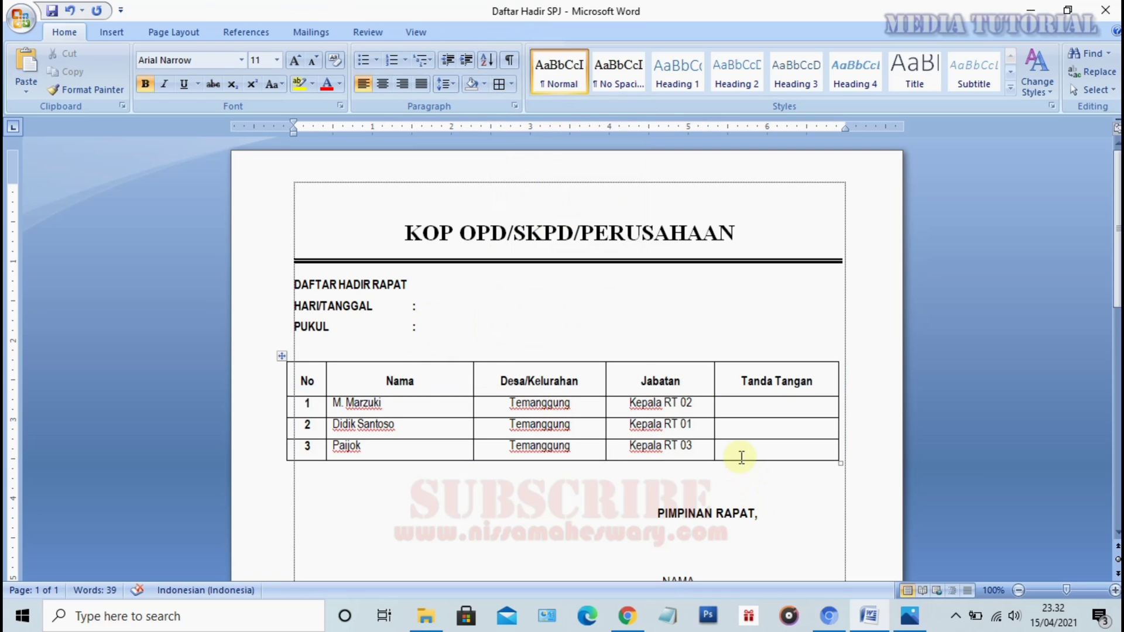
mouse_move(516, 381)
left_click(502, 493)
Step: Set the whole table to No Border, then open the Office Button menu
scroll(501, 491, "down", 1)
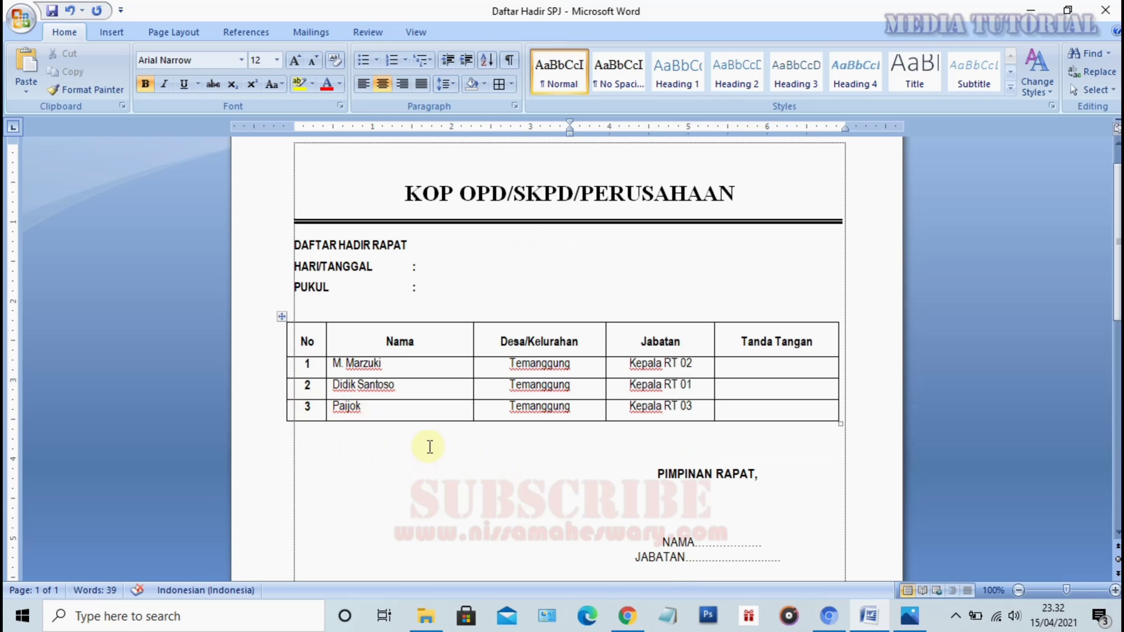
scroll(431, 465, "up", 1)
key("Down")
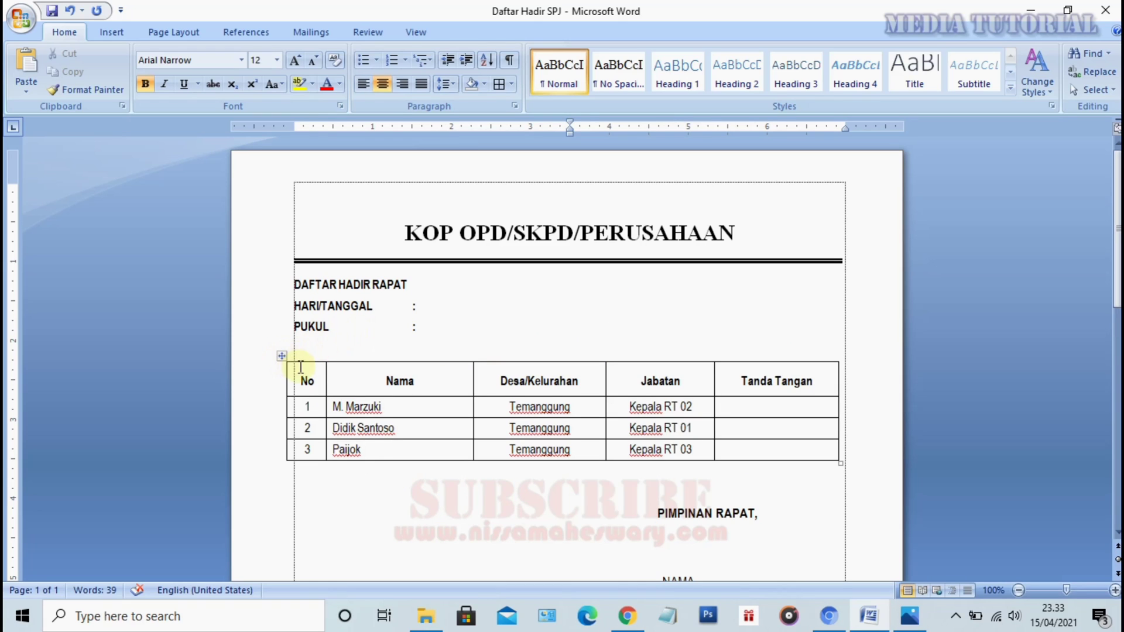
left_click(282, 356)
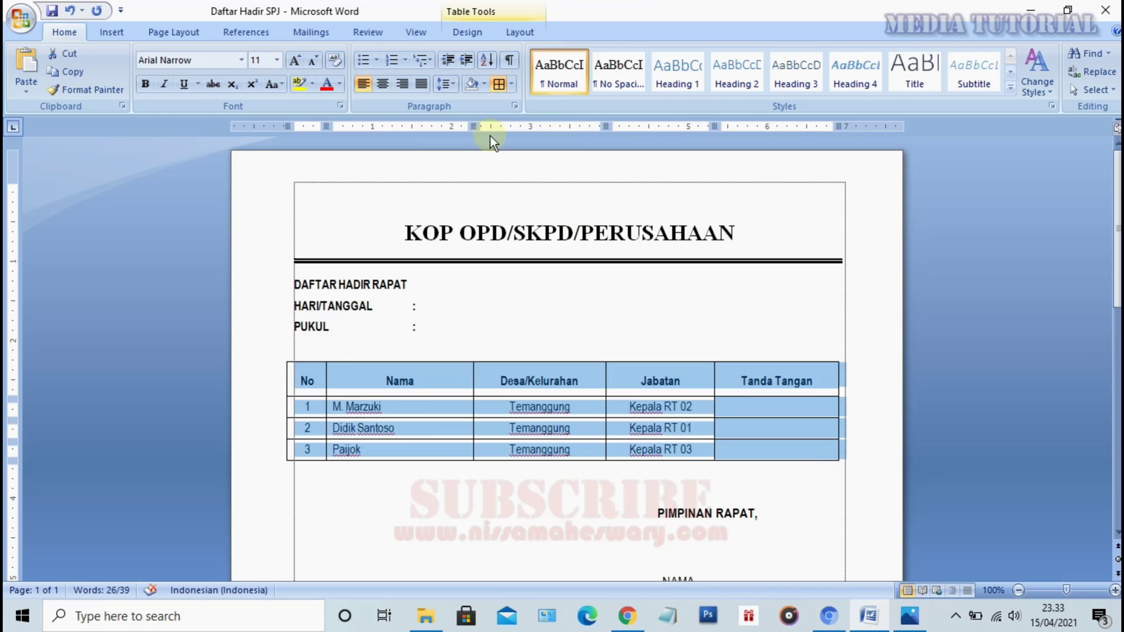
left_click(511, 83)
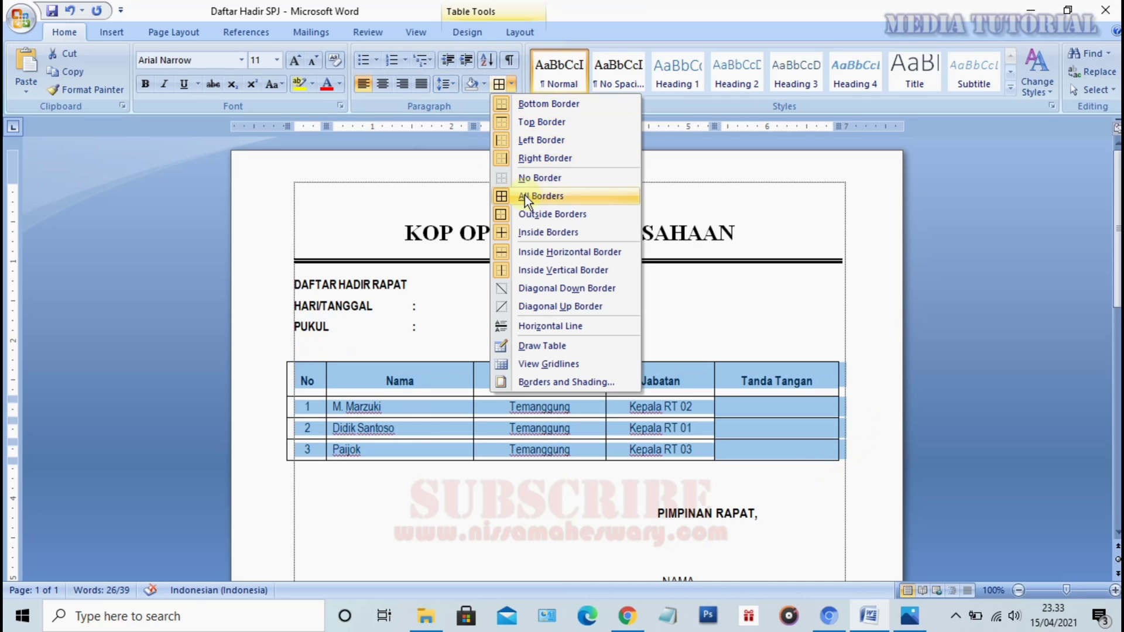
left_click(530, 177)
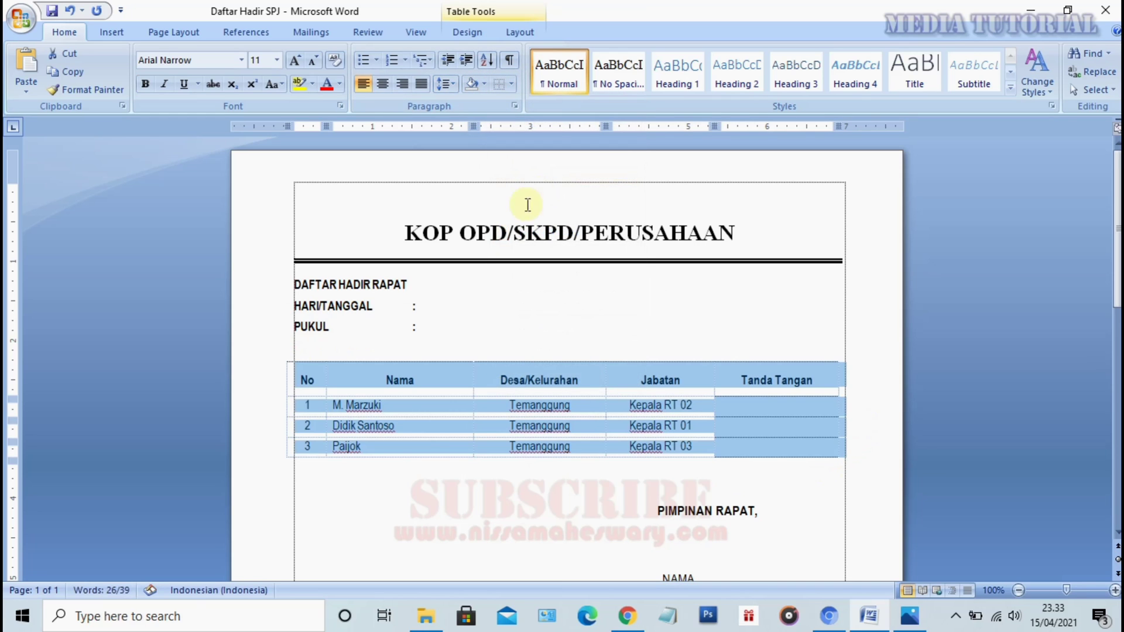
left_click(510, 325)
left_click(23, 16)
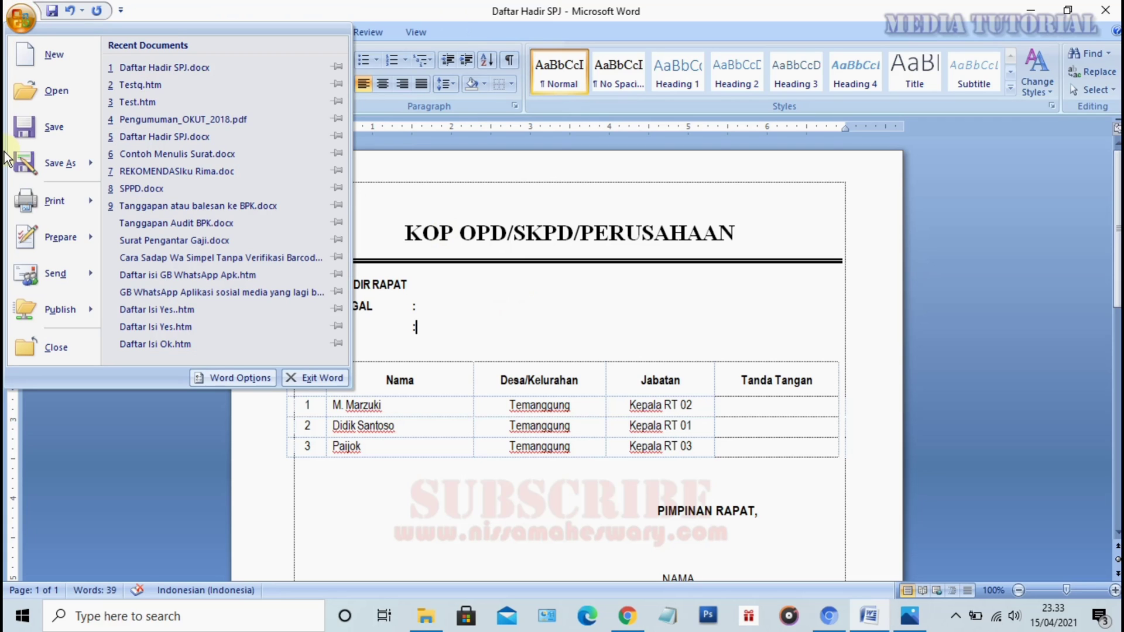
mouse_move(54, 200)
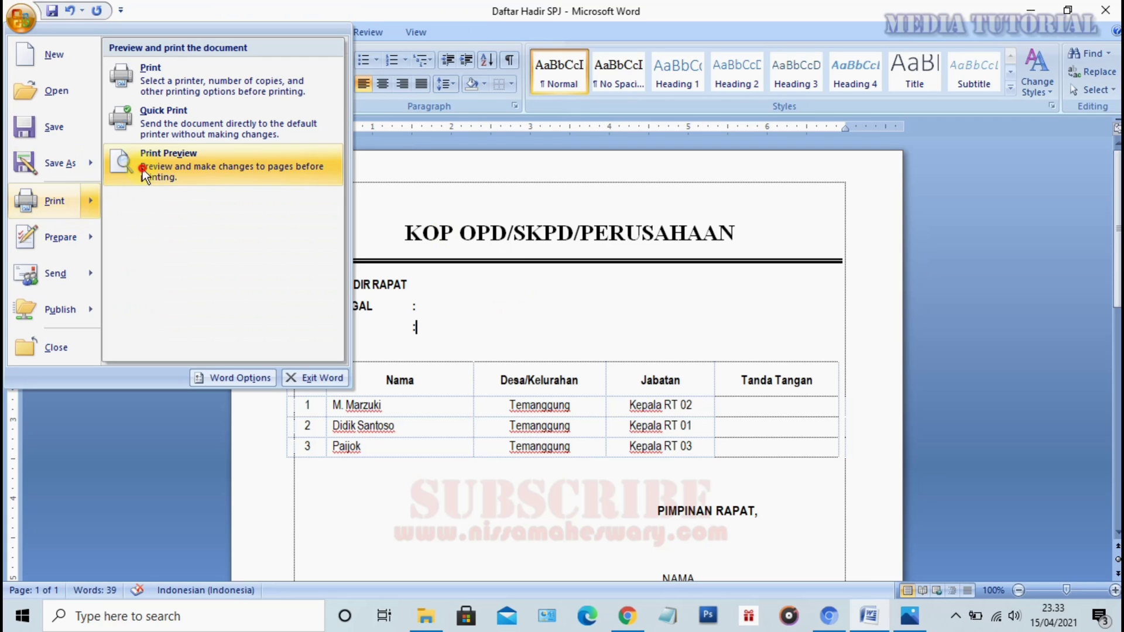
Step: Check the borderless table in Print Preview at full size, then close the preview
left_click(142, 169)
left_click(486, 302)
scroll(470, 324, "up", 1)
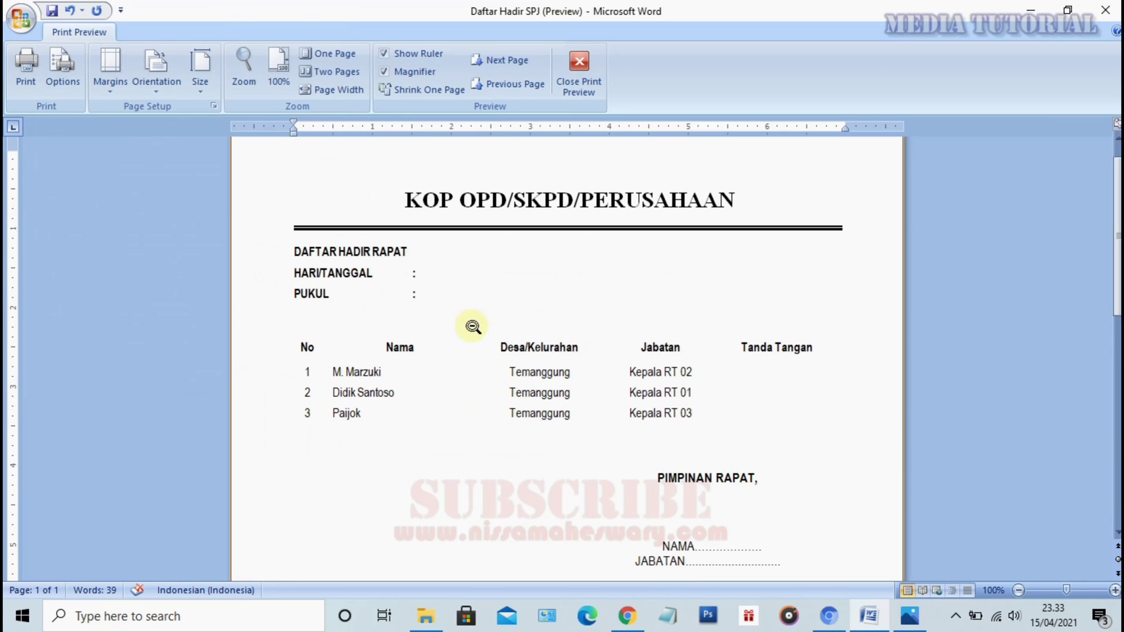
left_click(578, 73)
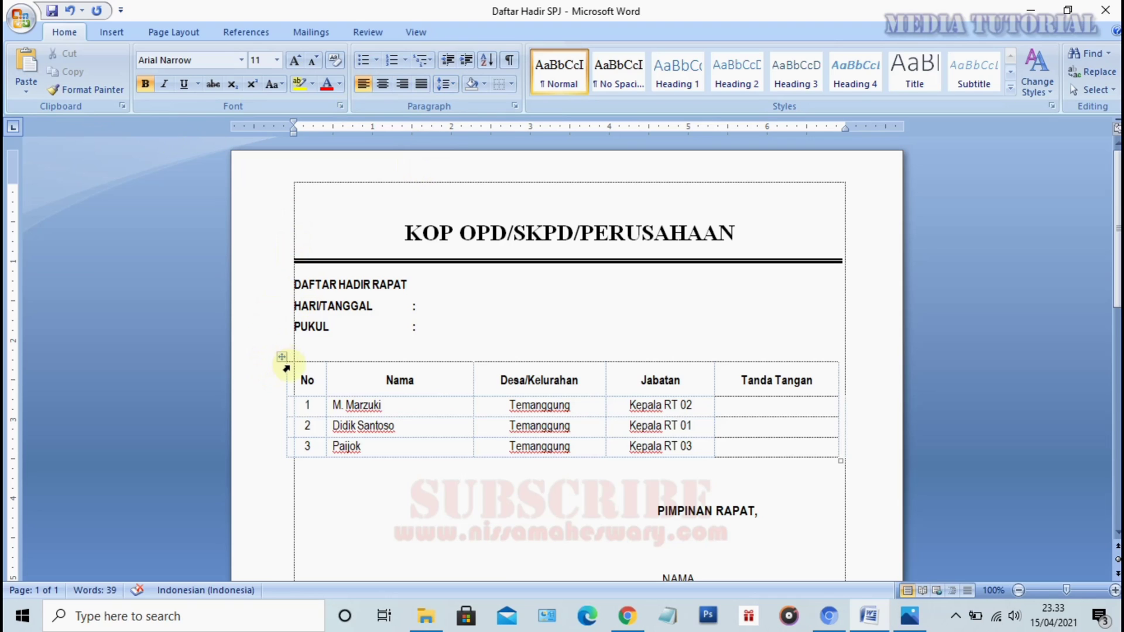
Step: Reapply All Borders to every cell of the attendance table
left_click(282, 357)
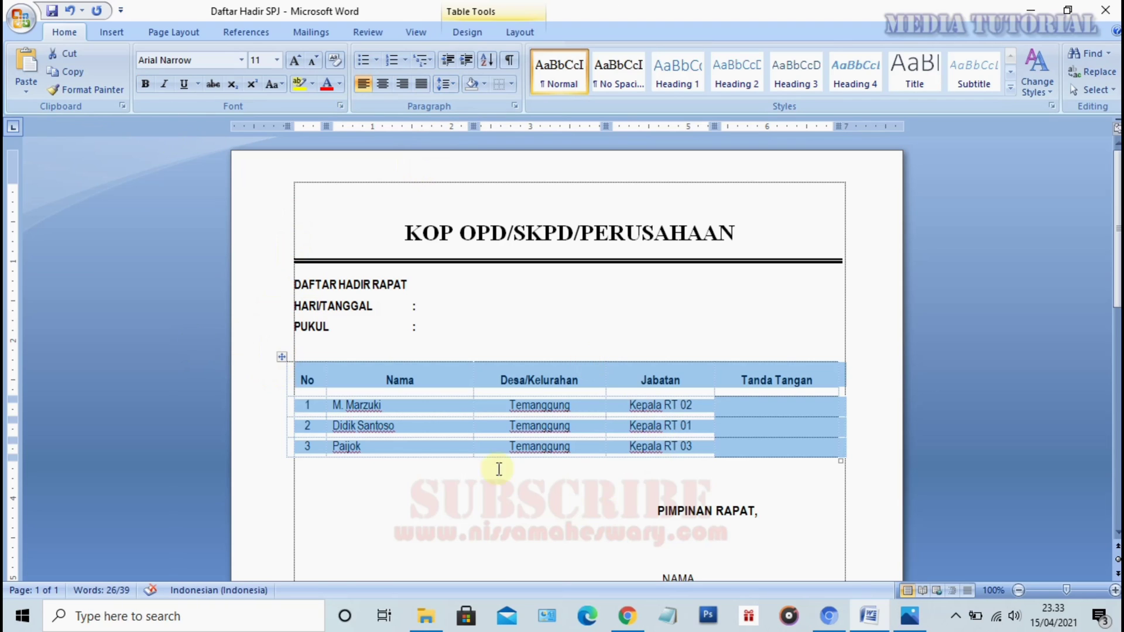
left_click(512, 83)
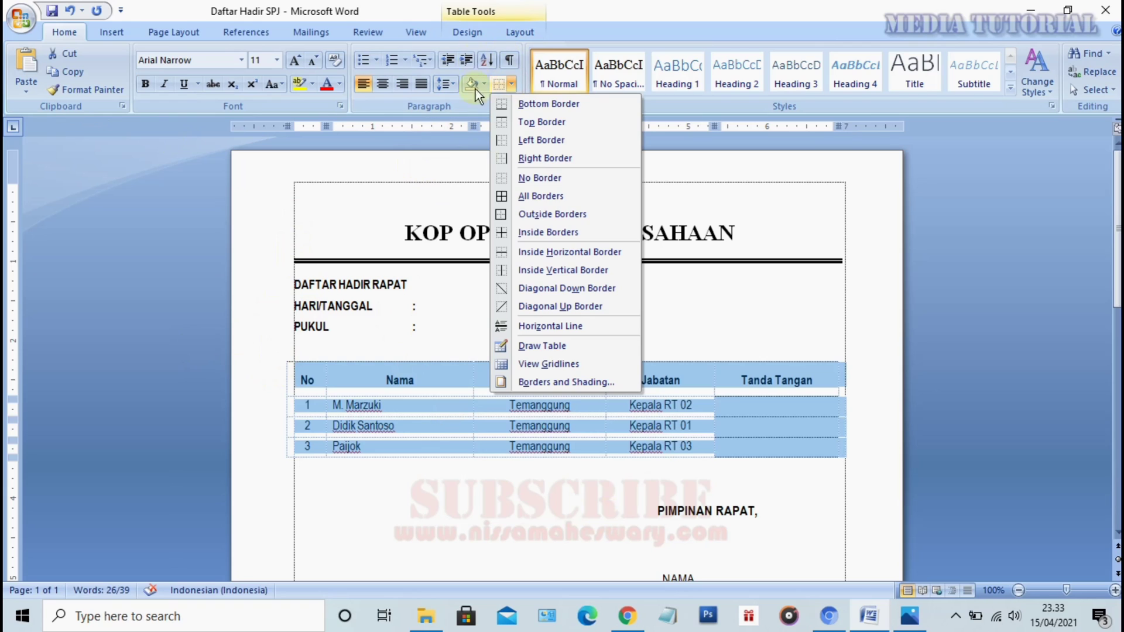
left_click(535, 195)
left_click(647, 321)
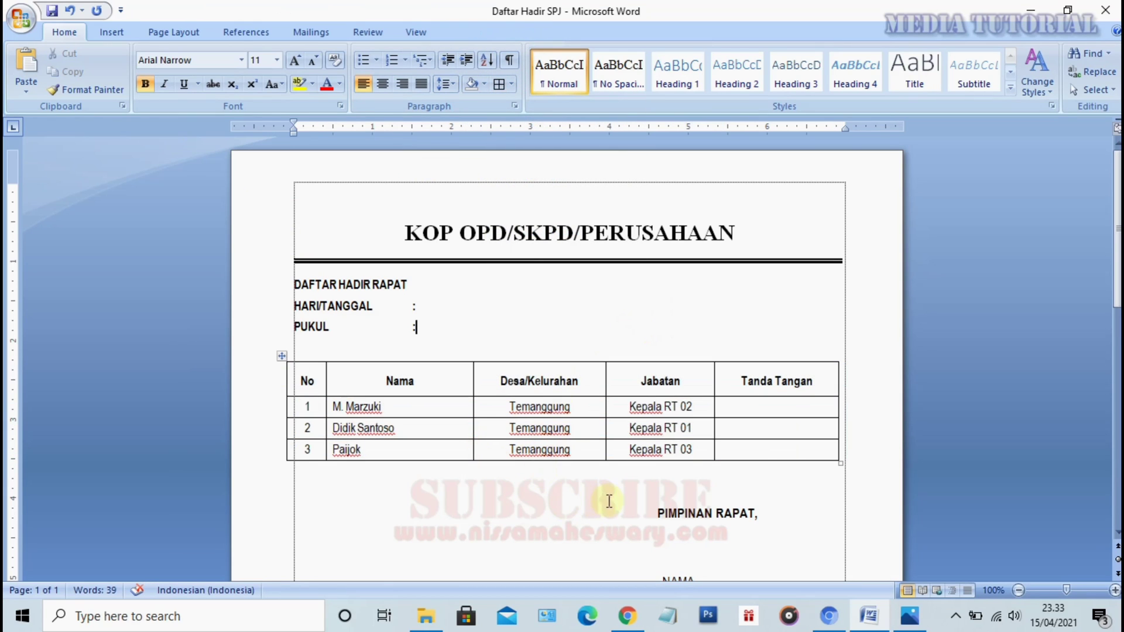
scroll(682, 539, "down", 1)
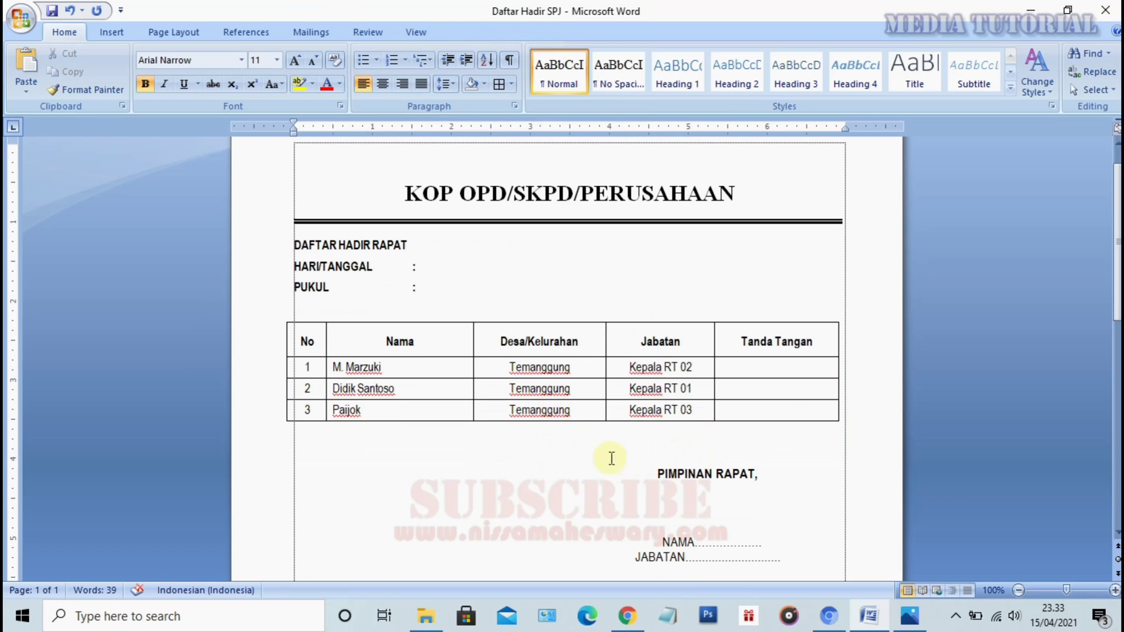
left_click(664, 452)
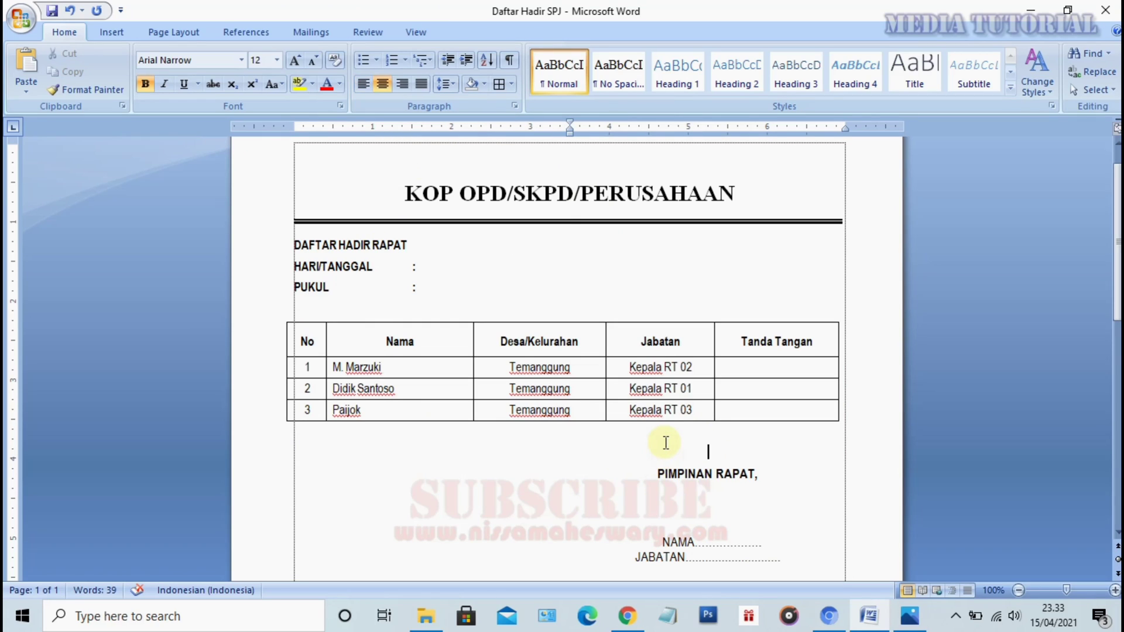